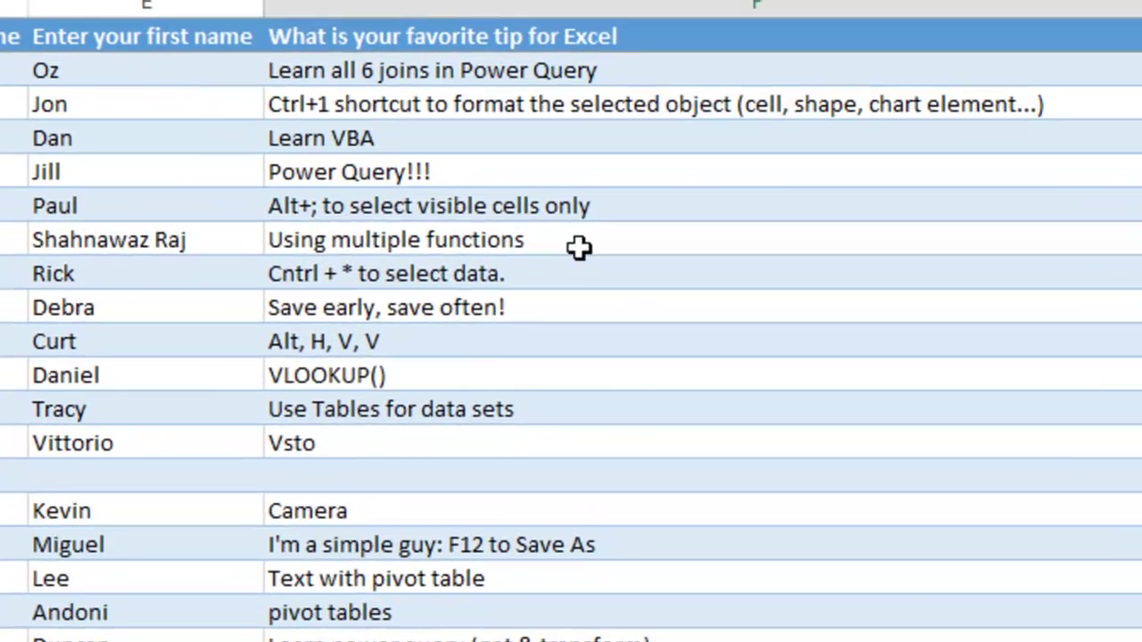
Scroll through the Sheet2 responses, then show the sheet listing Favorite Number, Coke or Pepsi and Zip Code.
left_click(580, 247)
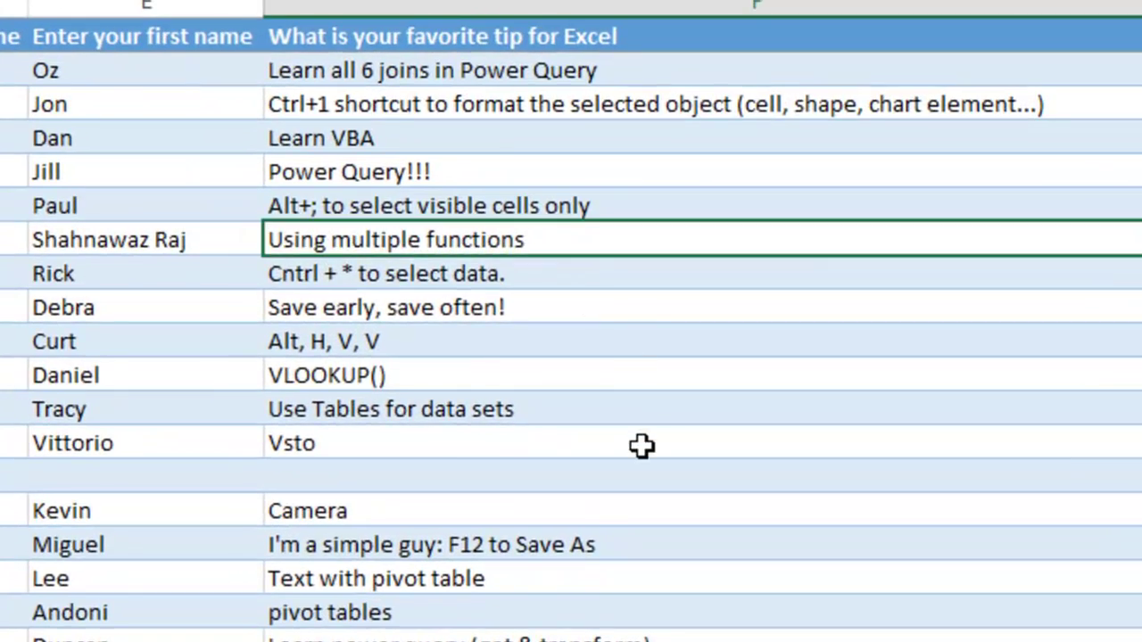
scroll(642, 446, "down", 2)
scroll(642, 446, "down", 2)
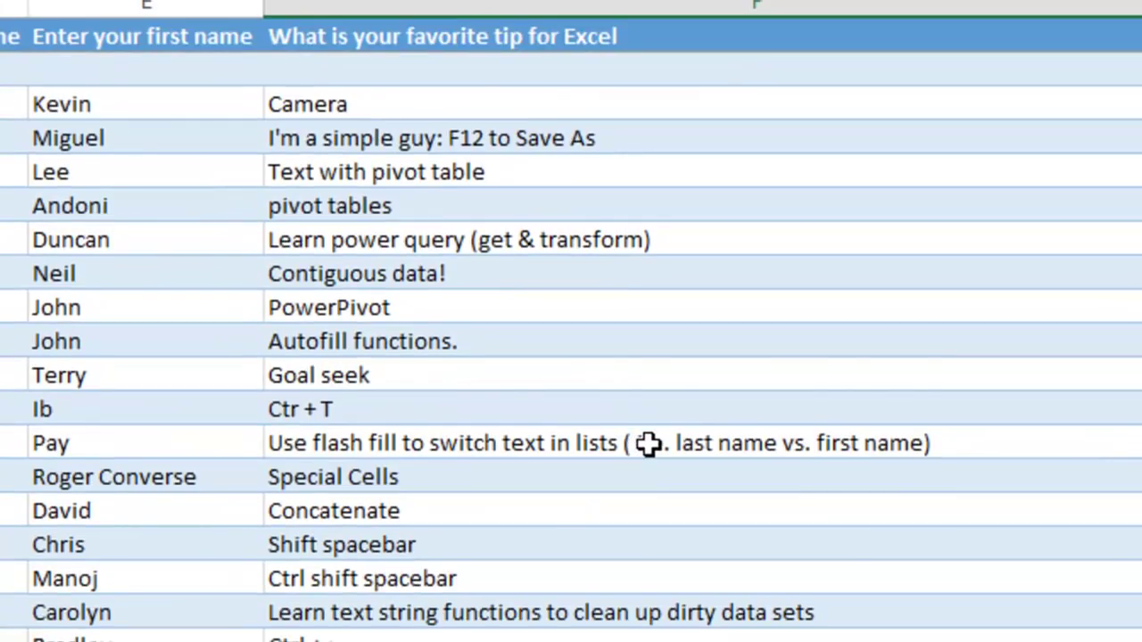
scroll(647, 444, "down", 1)
scroll(649, 446, "down", 1)
scroll(648, 446, "down", 1)
scroll(650, 446, "down", 1)
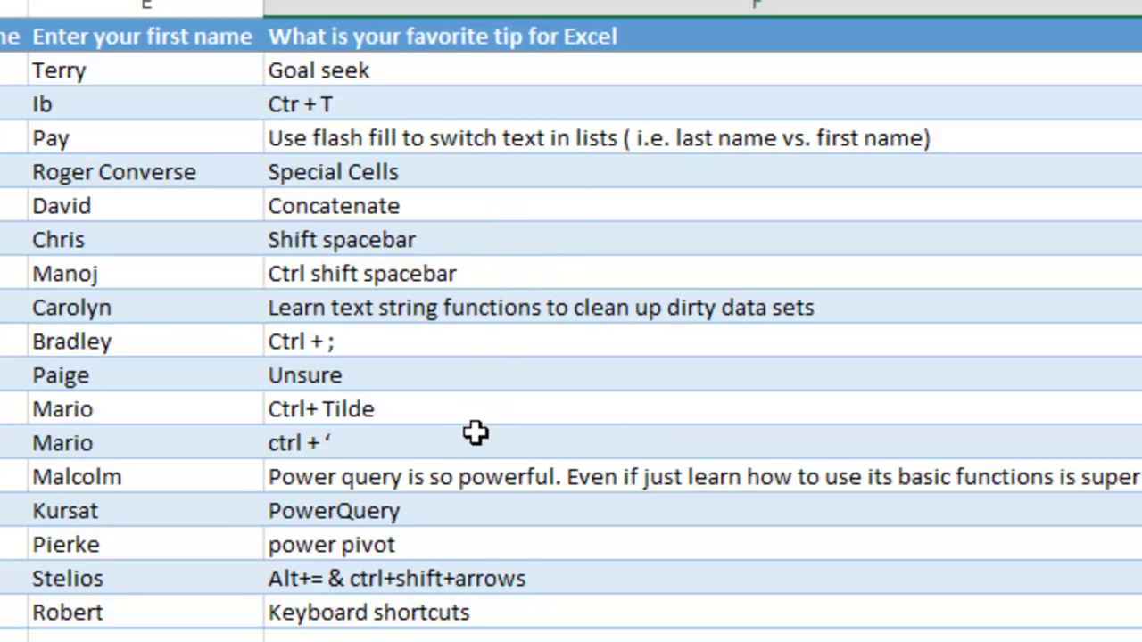
scroll(467, 448, "up", 1)
scroll(467, 448, "up", 1)
scroll(469, 448, "up", 1)
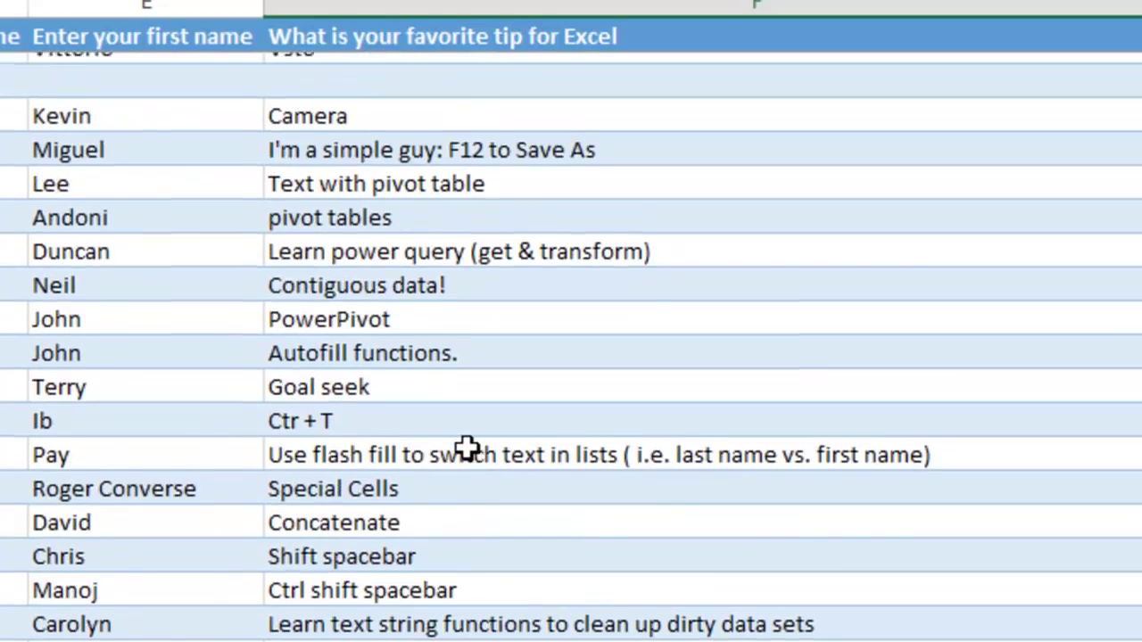
scroll(469, 448, "up", 1)
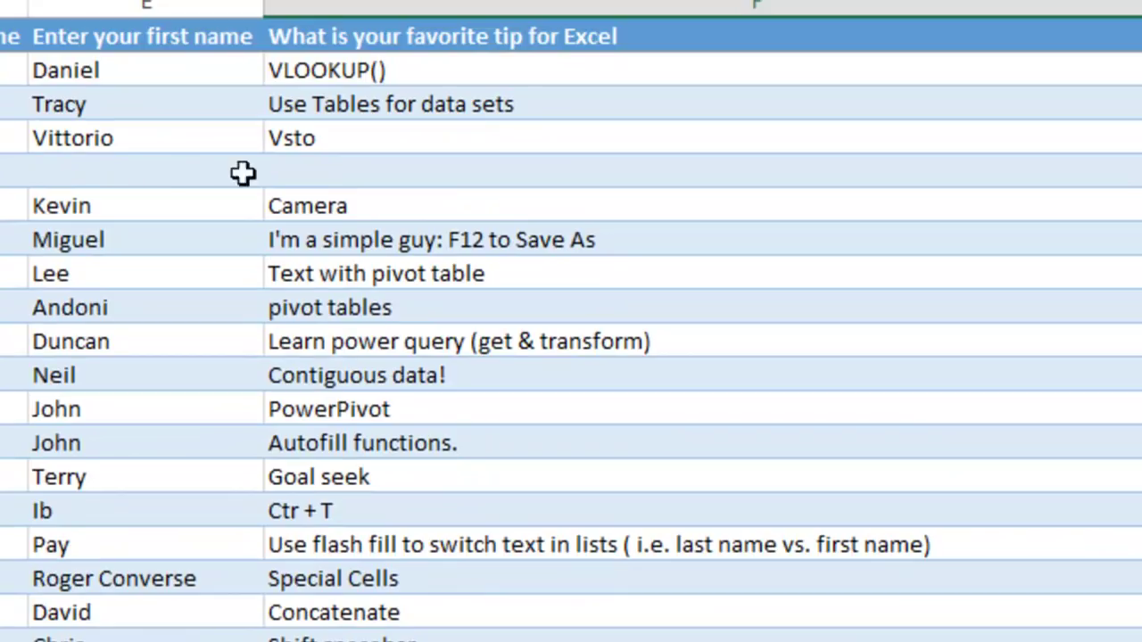
scroll(170, 472, "down", 1)
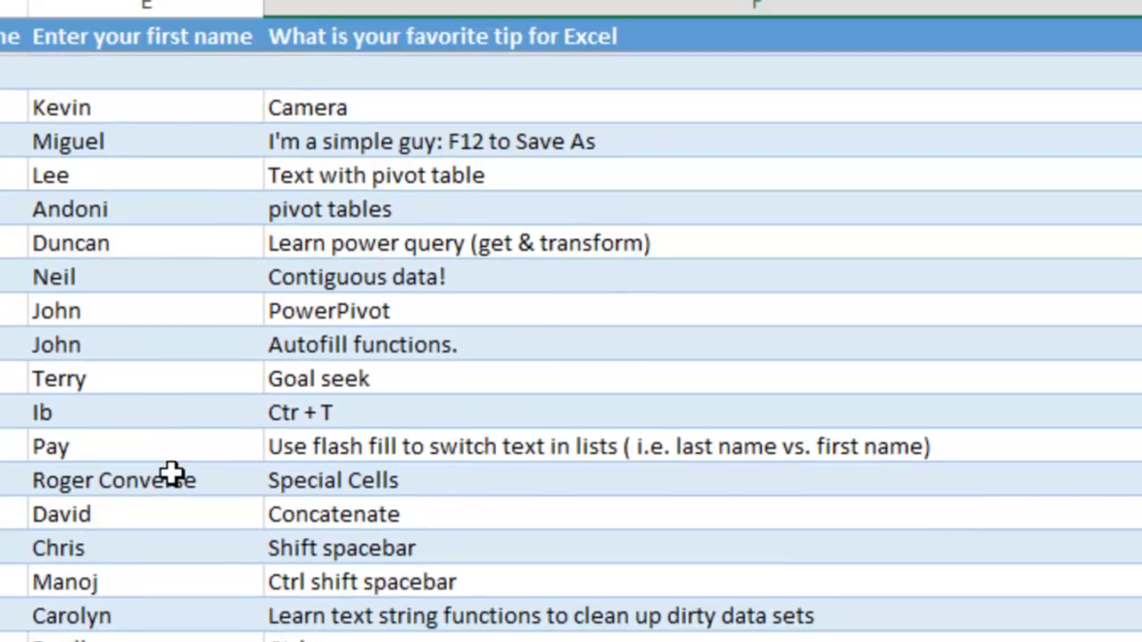
scroll(171, 472, "down", 1)
scroll(171, 472, "down", 1)
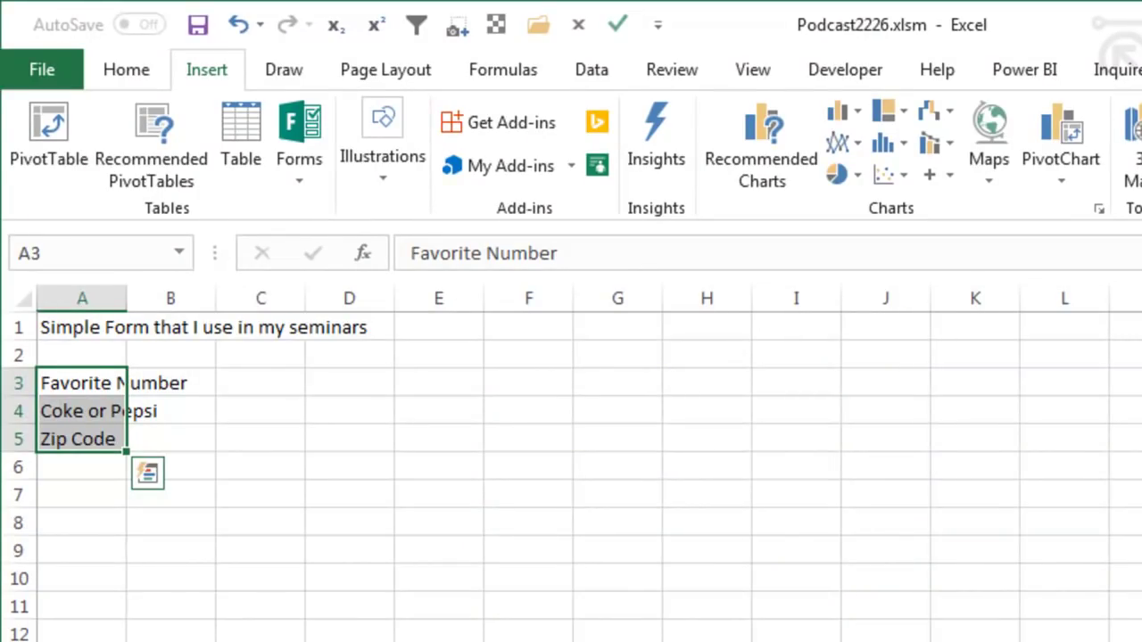
Create a new blank workbook and bring up the Insert > Forms options.
left_click(482, 446)
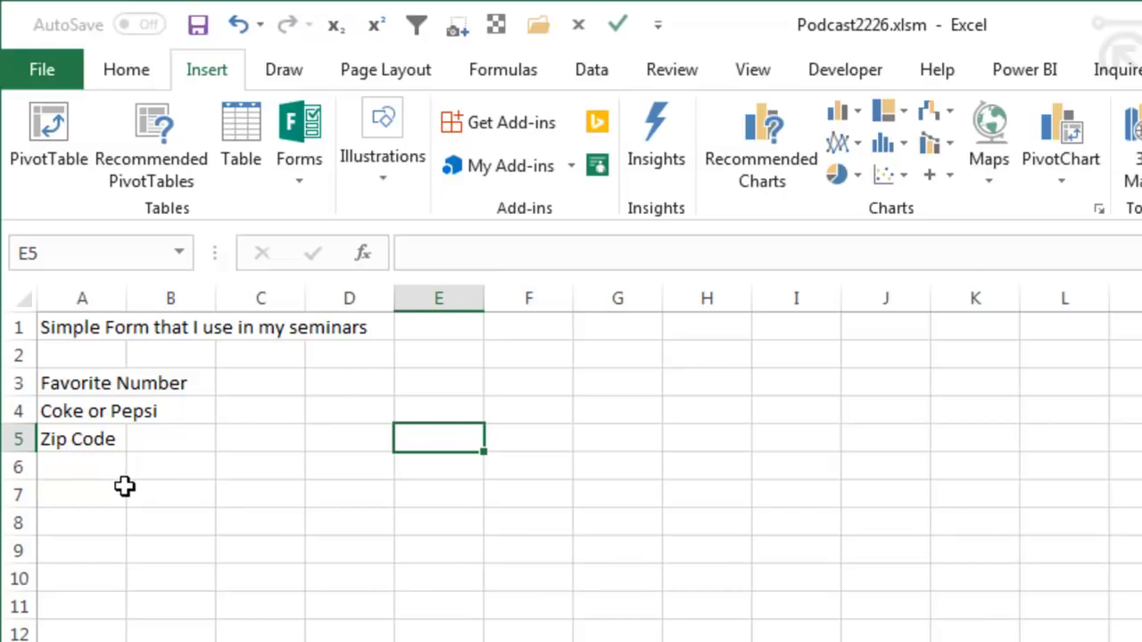
key("ctrl+n")
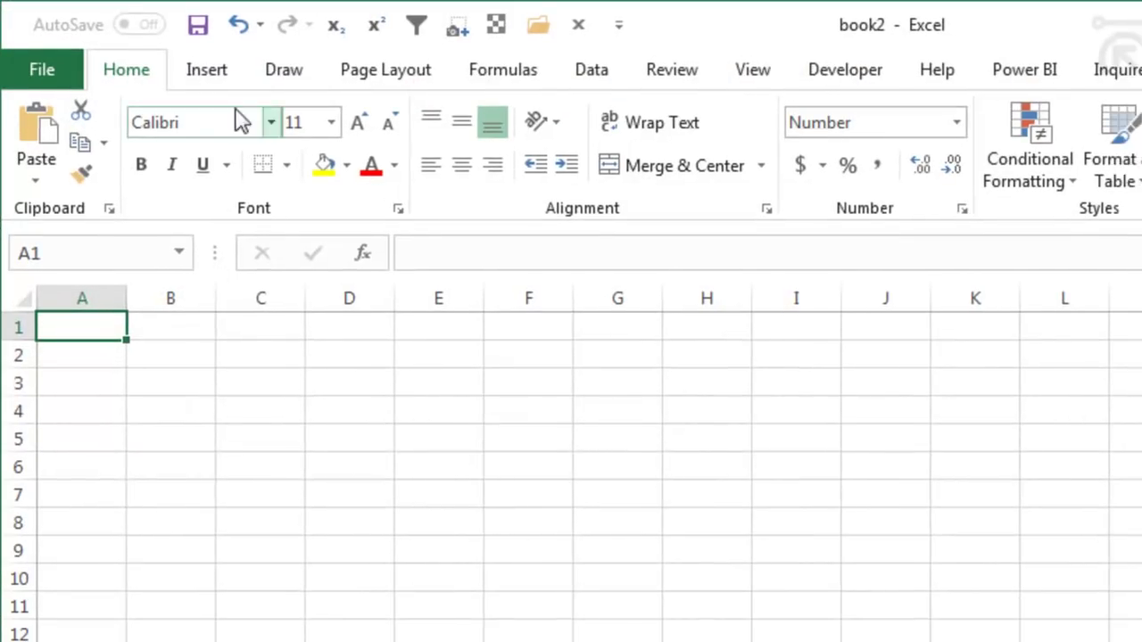
left_click(205, 73)
left_click(297, 129)
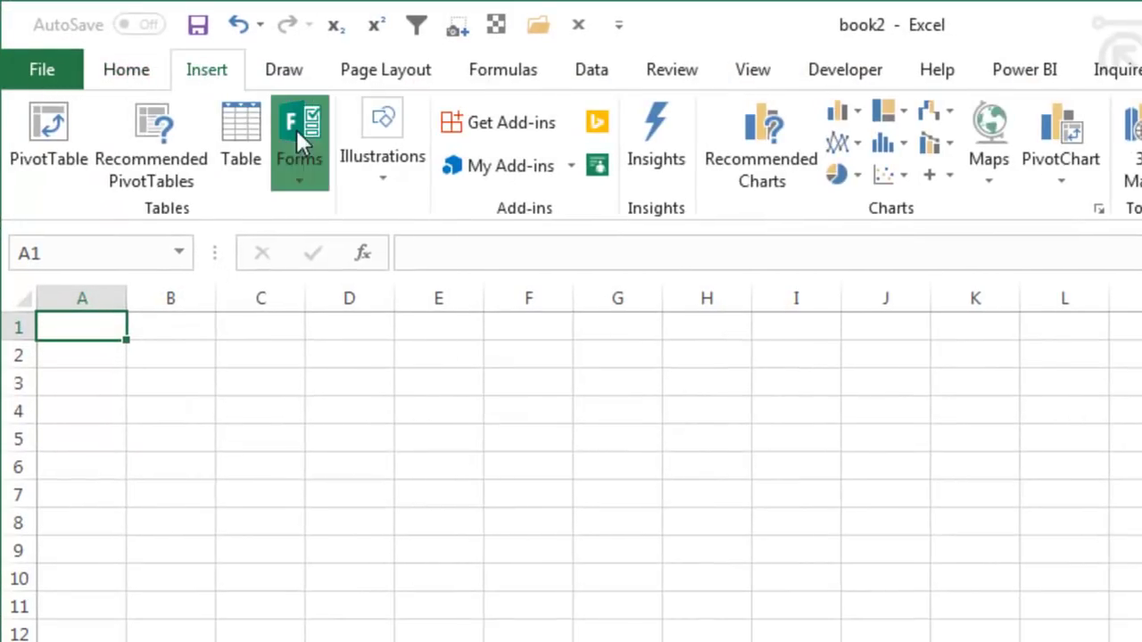
Start a New Form, saving the workbook to OneDrive as 'Podcast2226 Survey'.
left_click(325, 211)
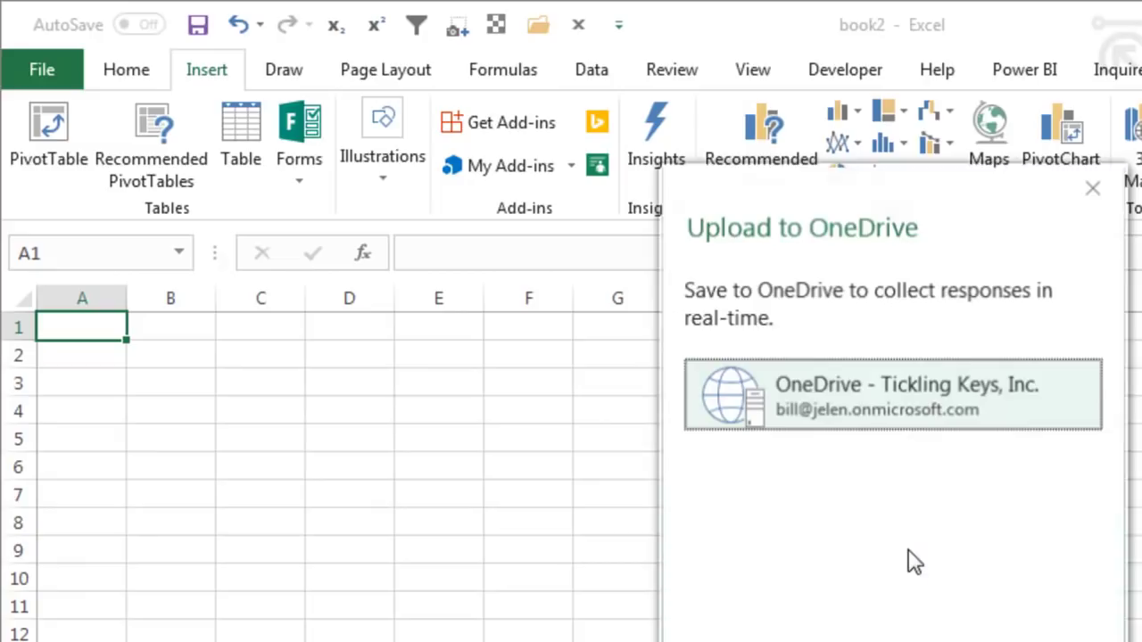
left_click(895, 419)
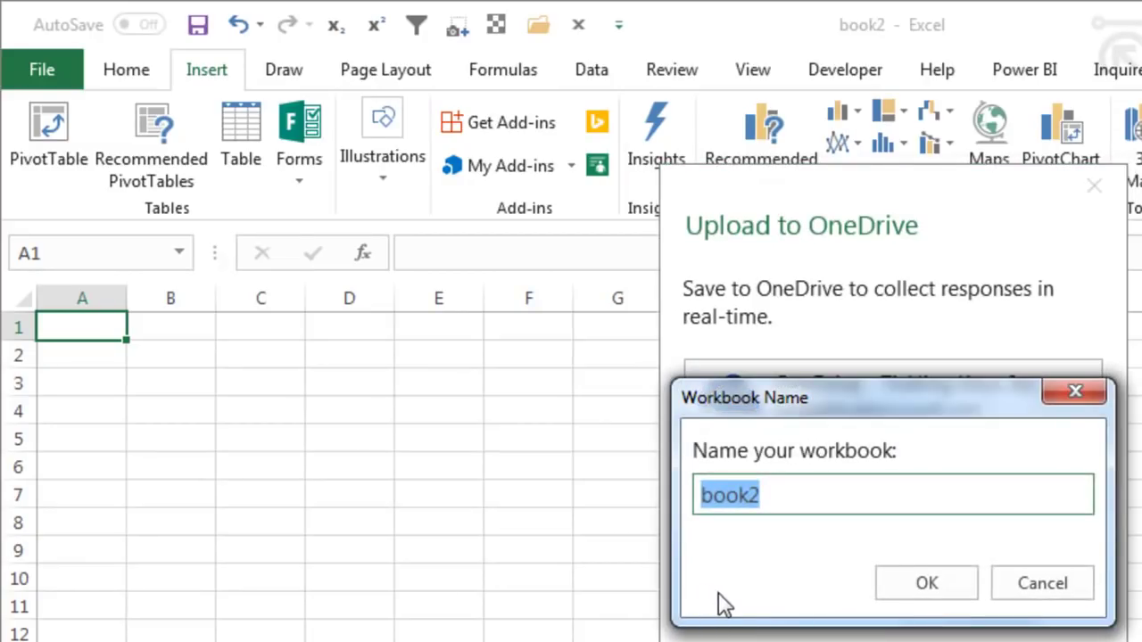
type("Podcast")
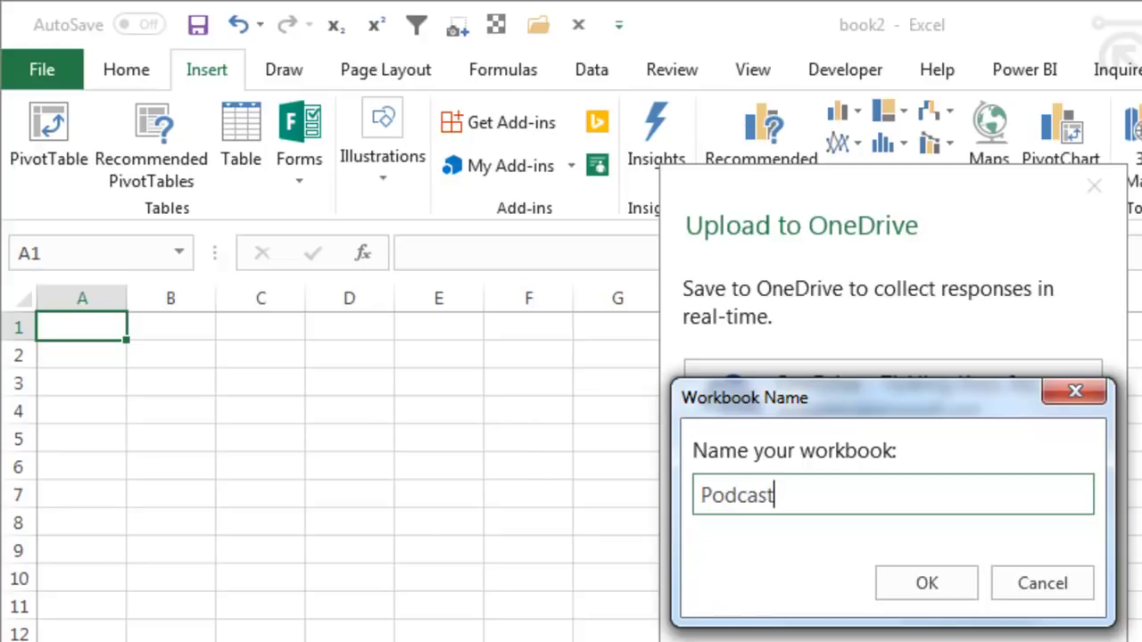
type("2226")
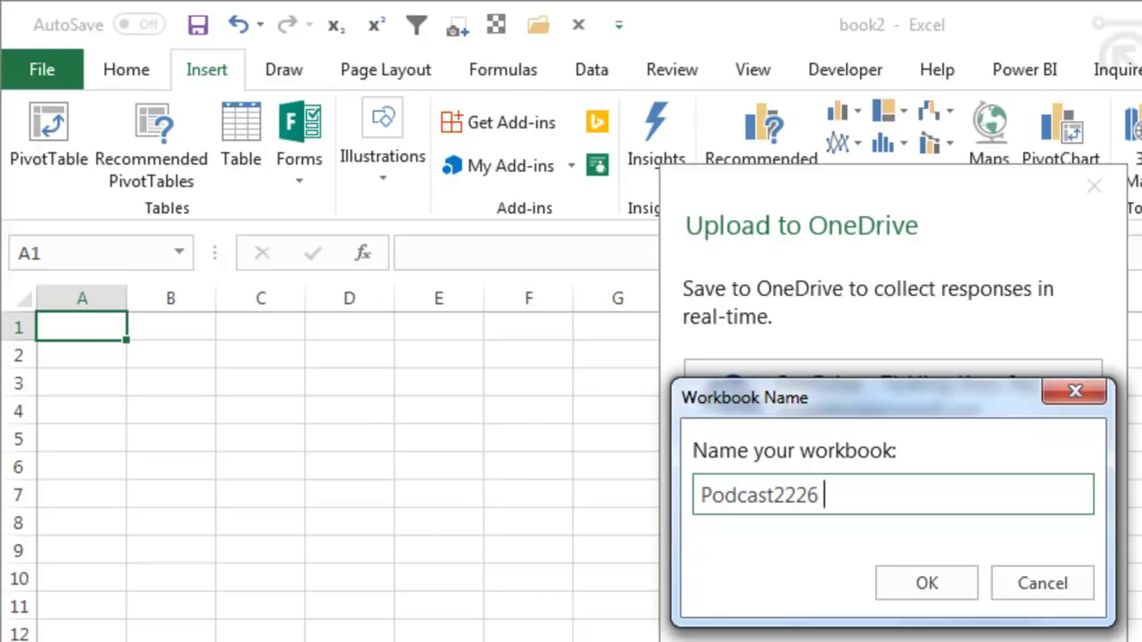
type(" Survey")
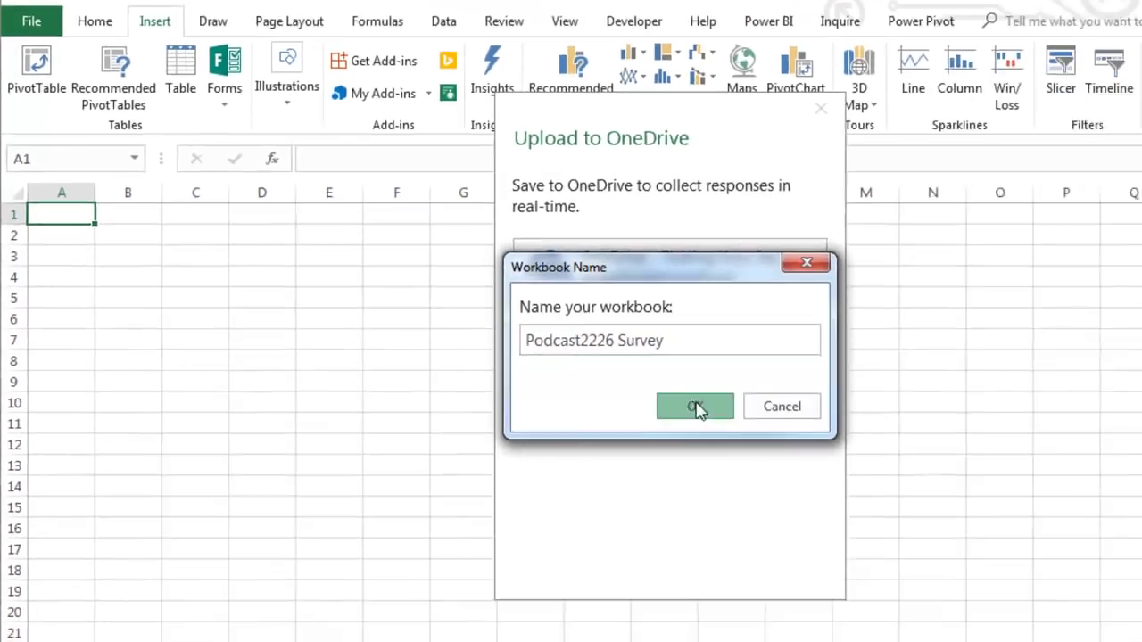
left_click(696, 407)
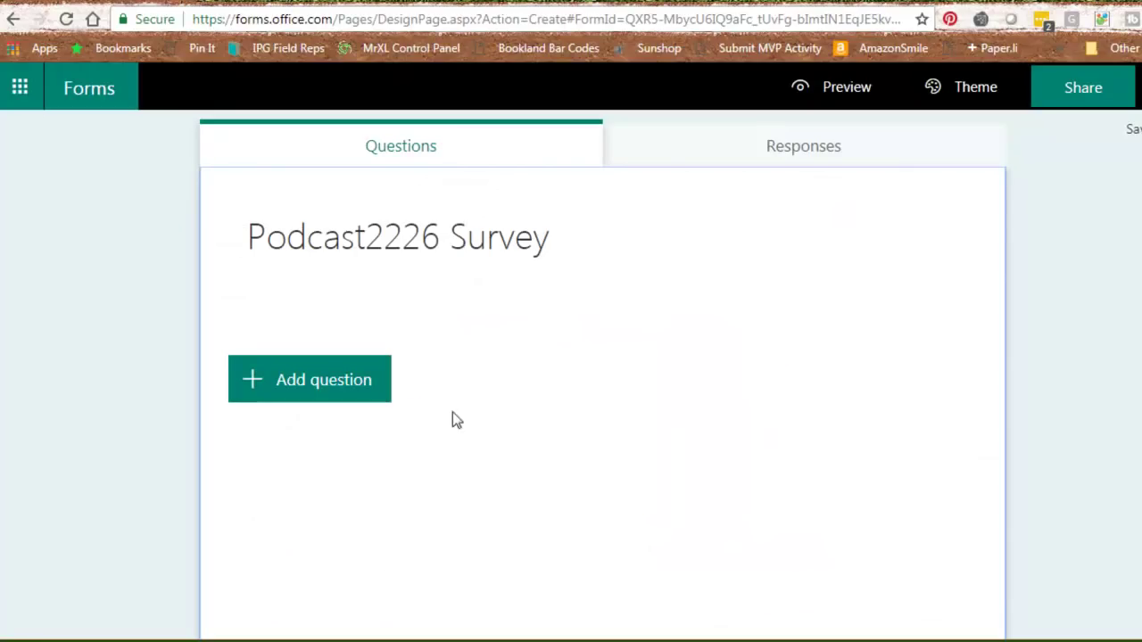
Title the form 'Three Questions for A Pivot Table' and describe it as a chance to win my new book.
left_click(304, 233)
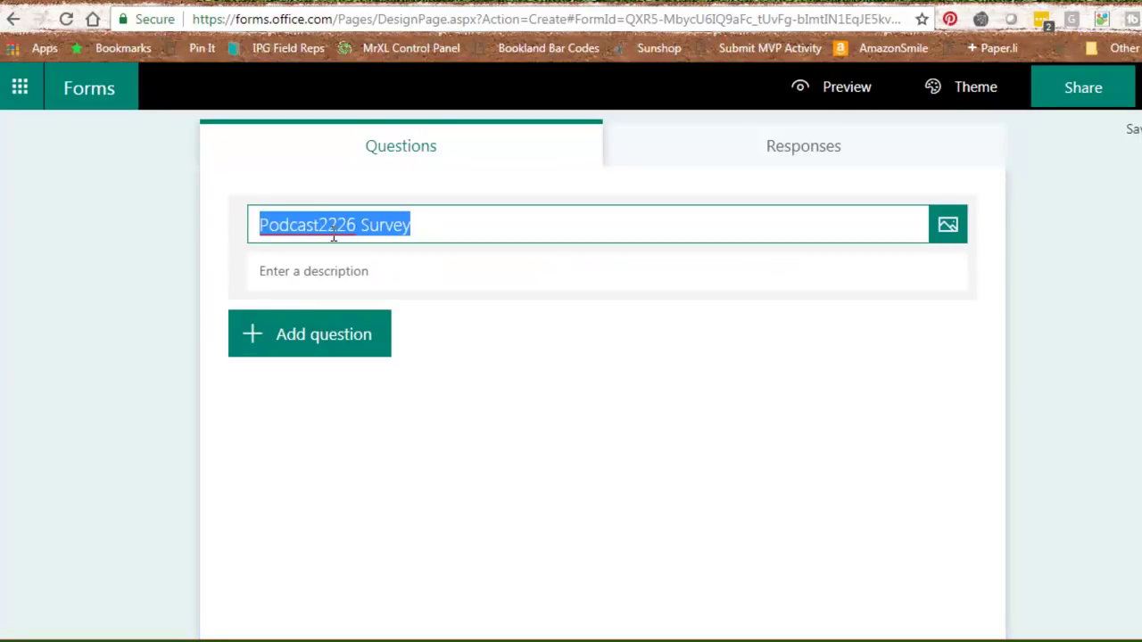
type("Three Questions for")
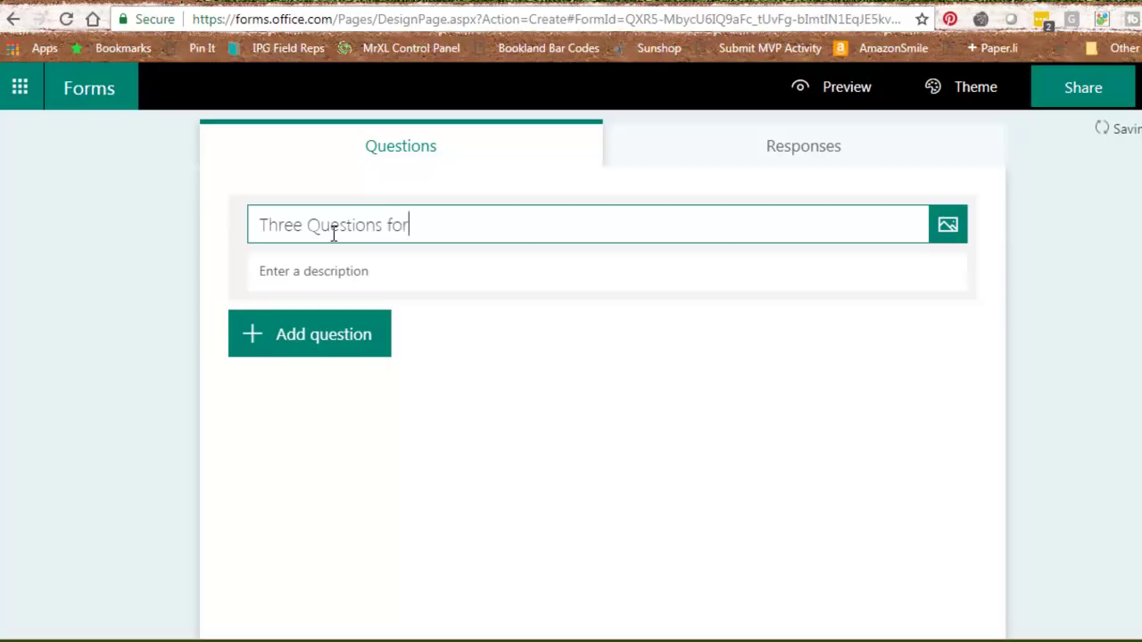
type(" A Pivot Table")
left_click(333, 271)
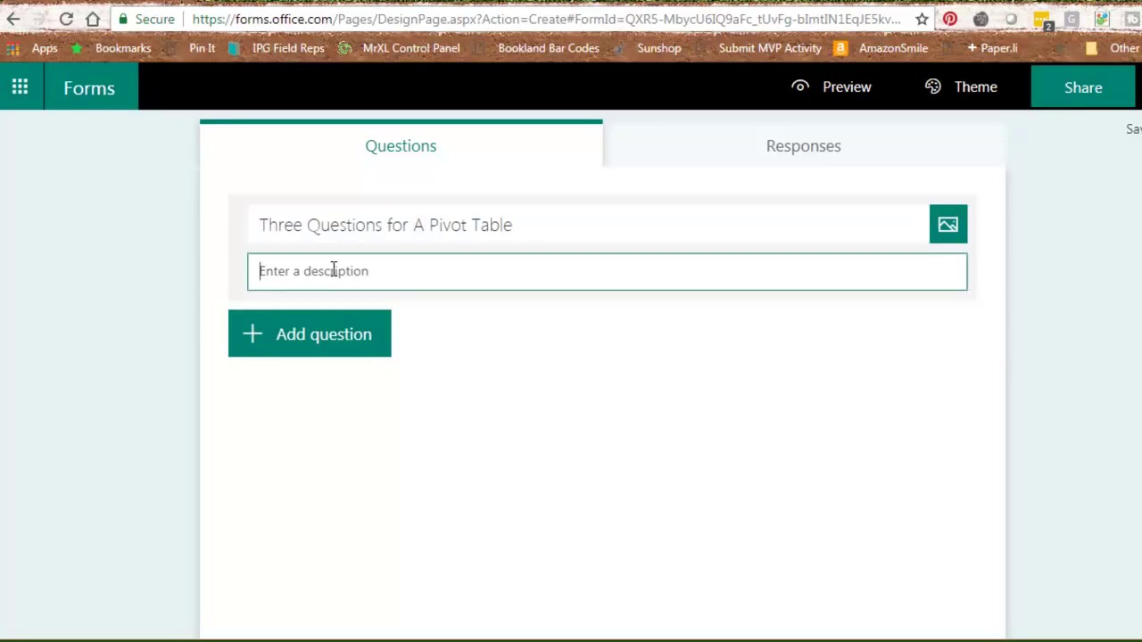
type("Answers these questions")
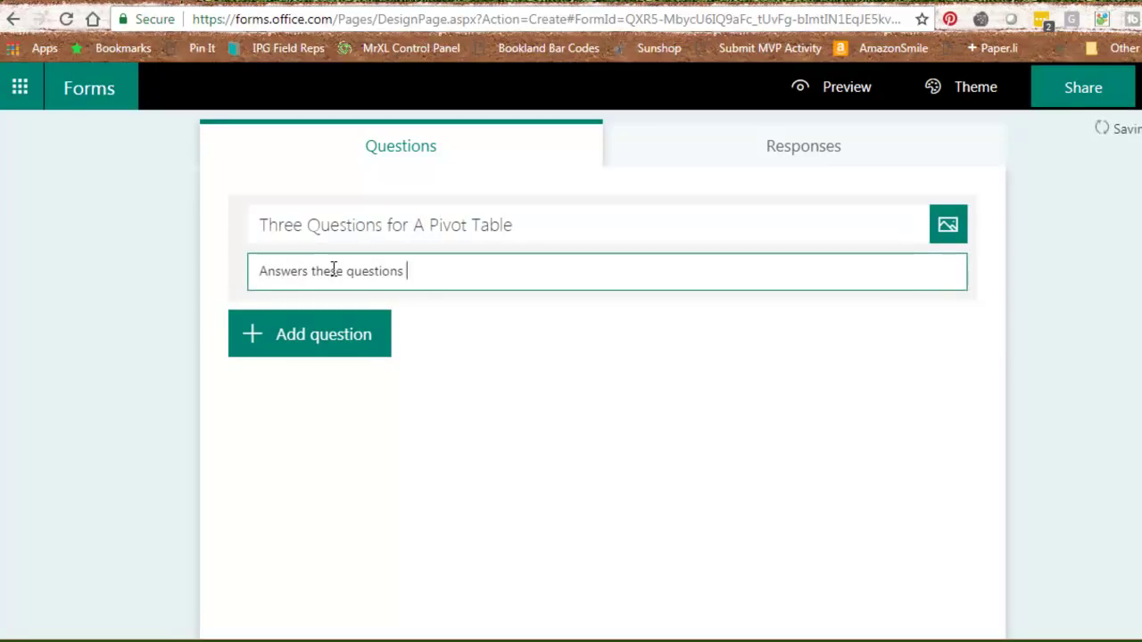
type(" and have a chanc")
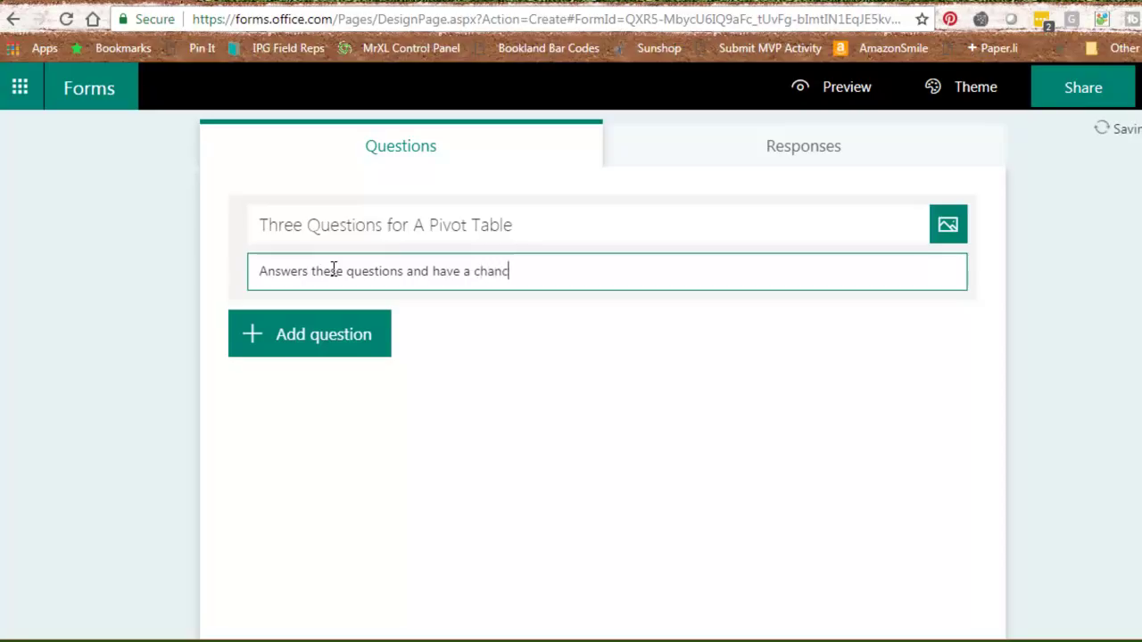
type("e to win my ne")
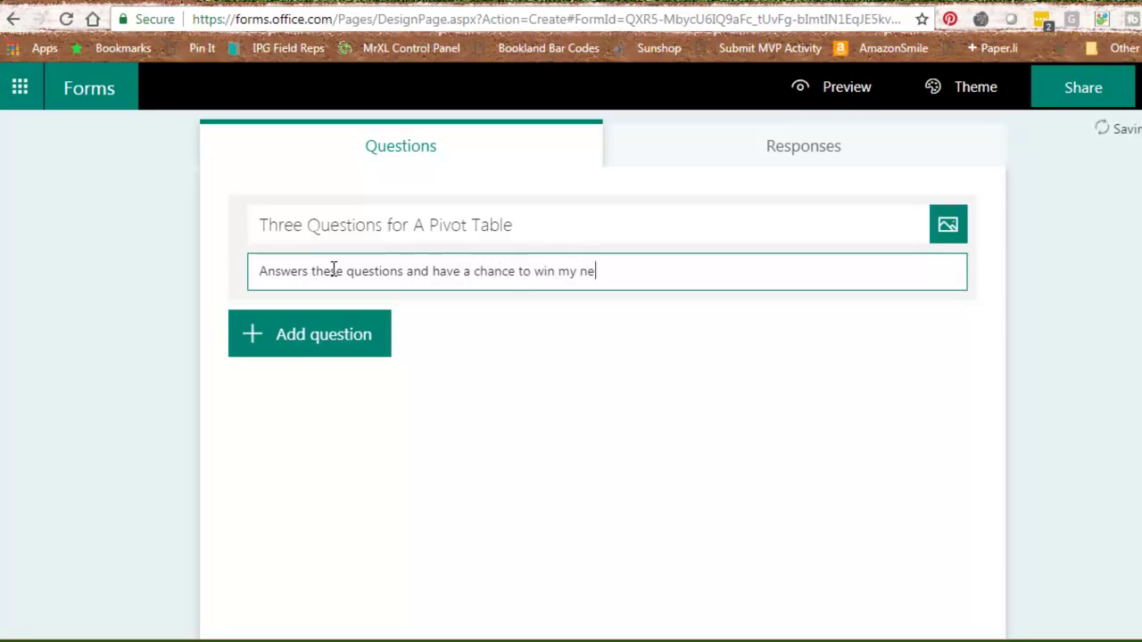
type("w book!")
Add a required text question 'What is your favorite number?'.
left_click(303, 339)
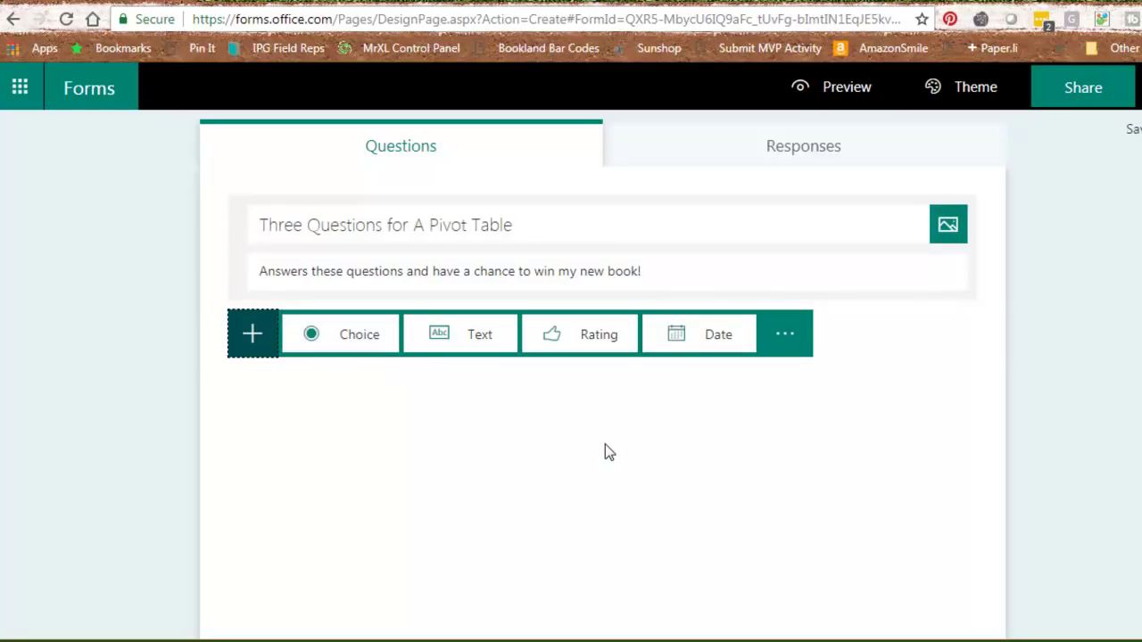
left_click(478, 338)
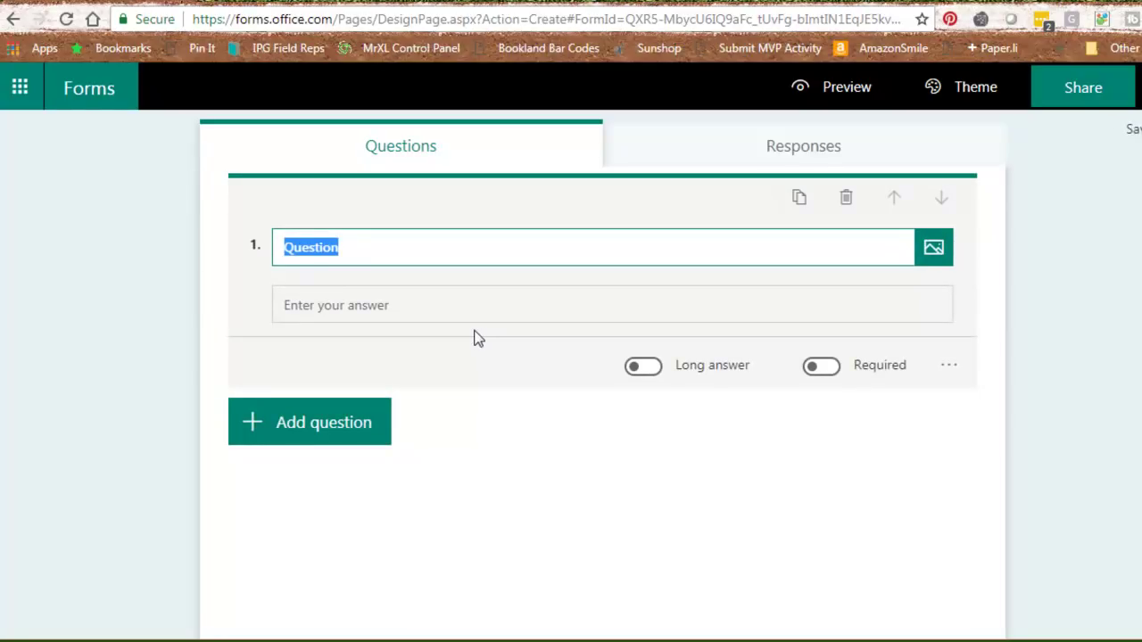
type("What is your fav")
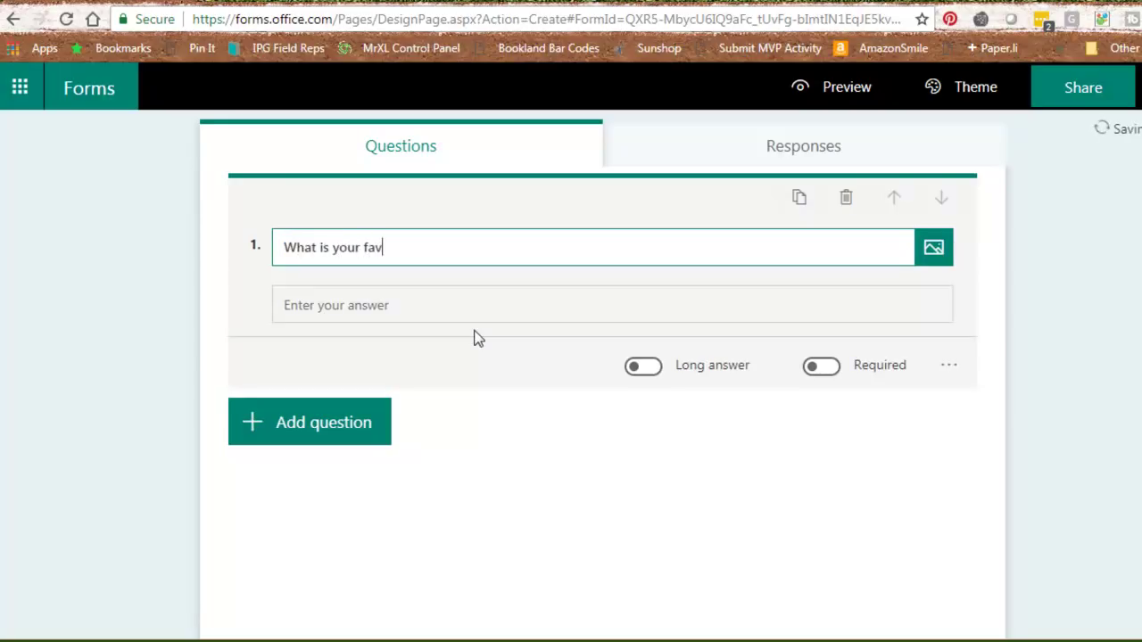
type("orite number")
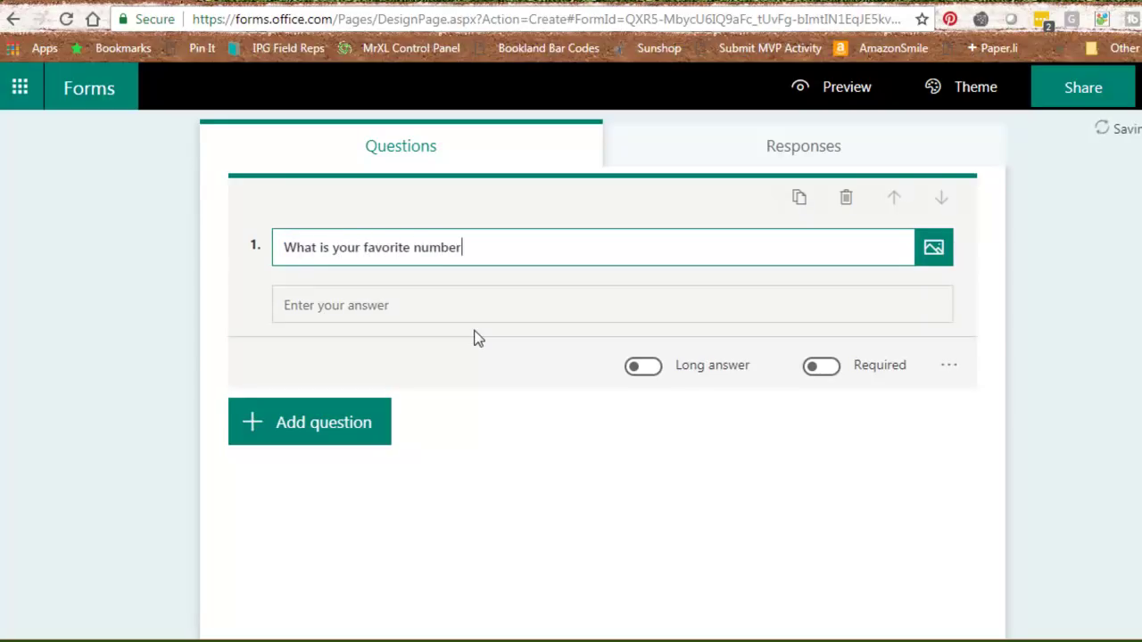
type("?")
left_click(821, 367)
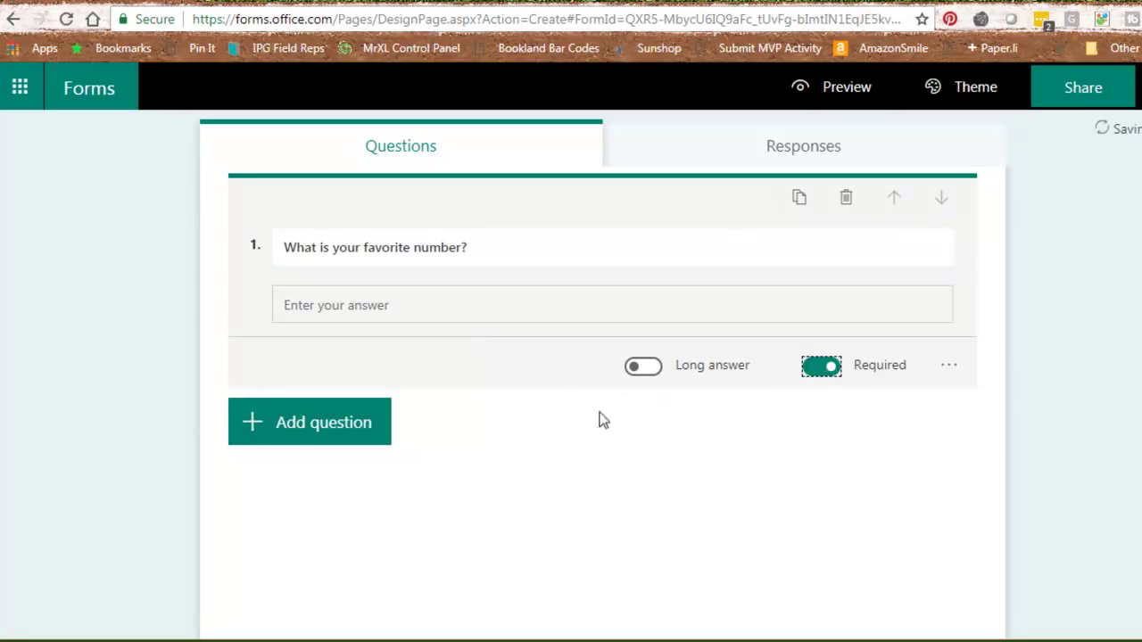
Add a multiple-choice question 'Coke or Pepsi?' with choices Coke, Pepsi and Other.
left_click(308, 426)
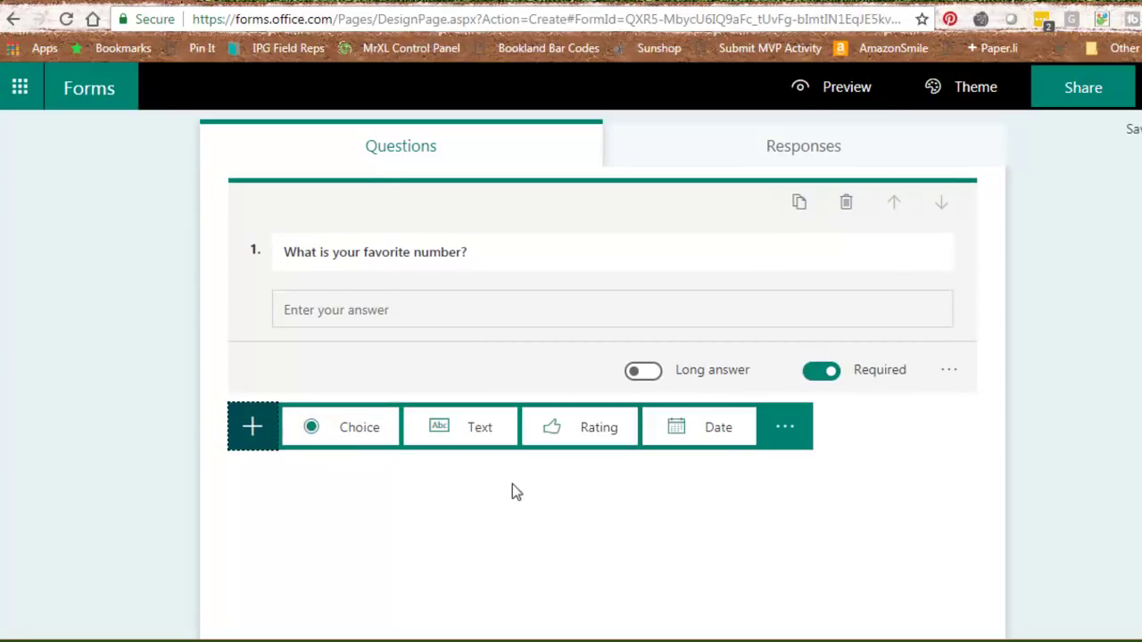
left_click(354, 429)
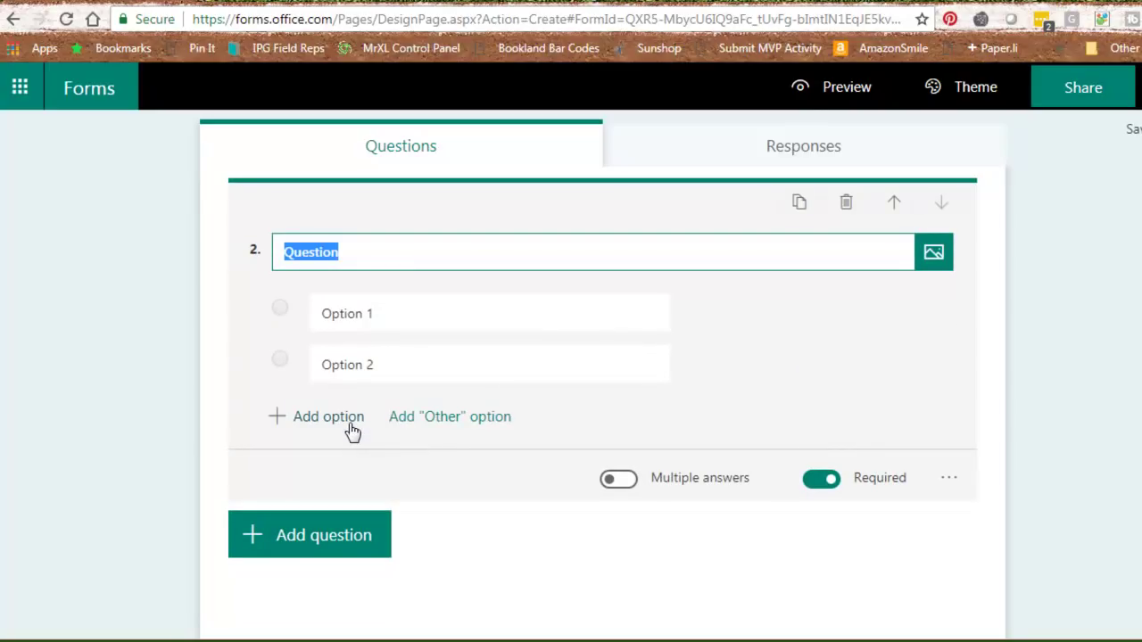
type("Coke or Pe")
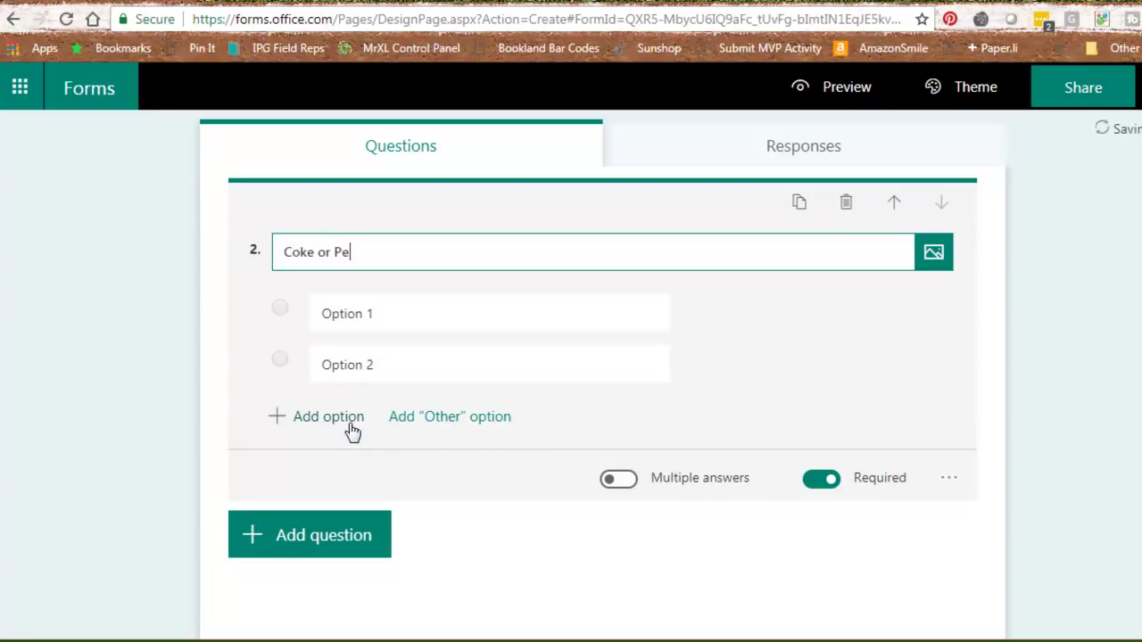
type("psi?")
left_click(388, 314)
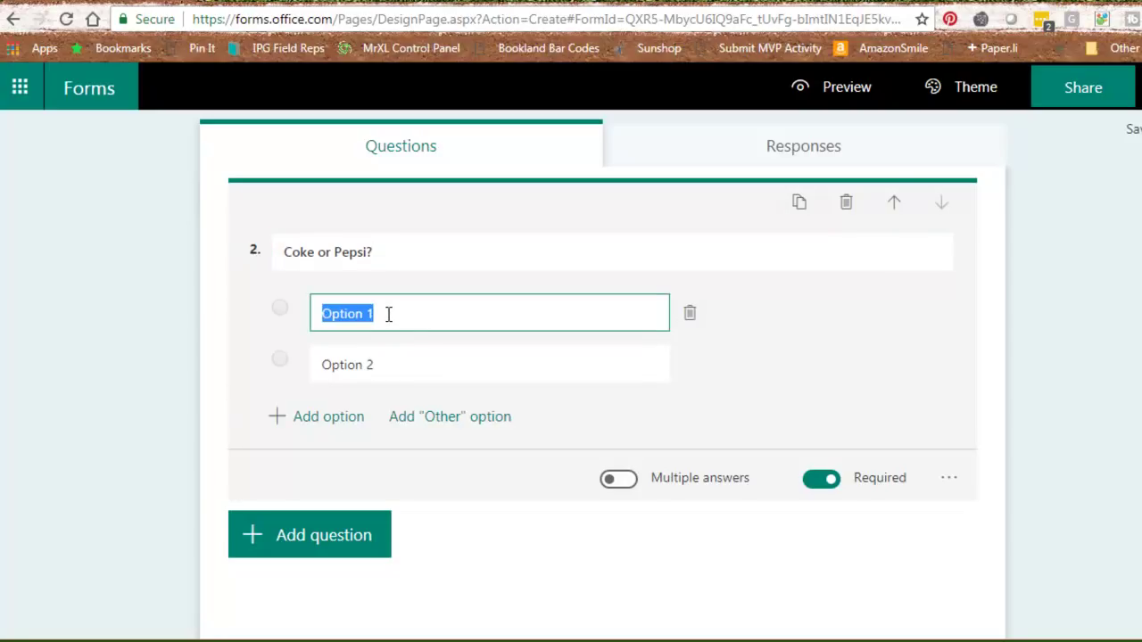
type("Coke")
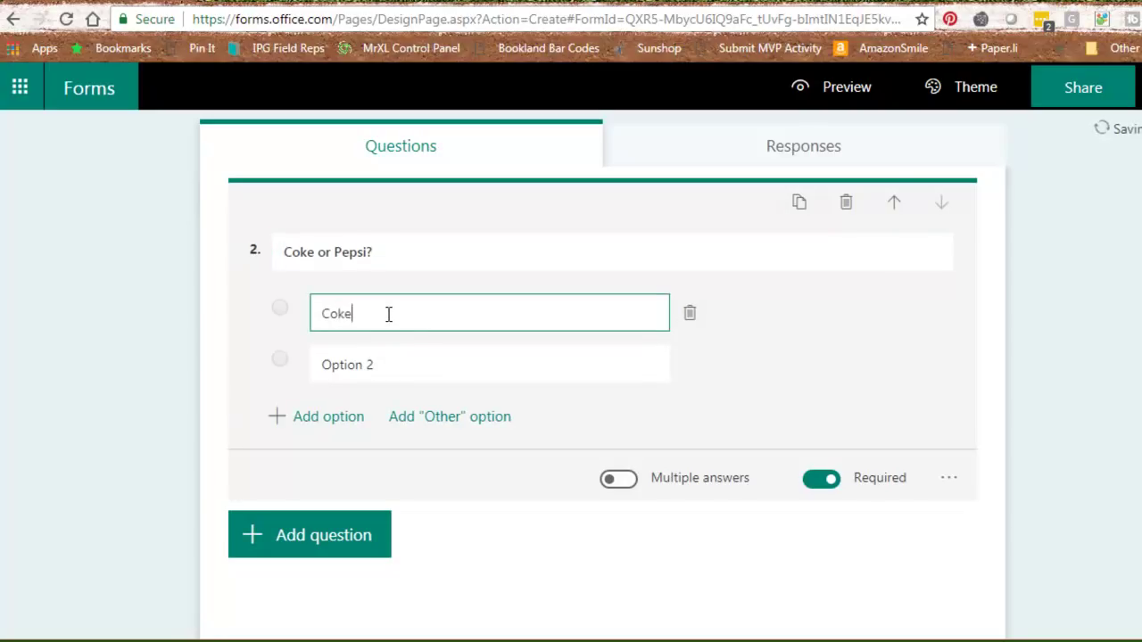
key("Tab")
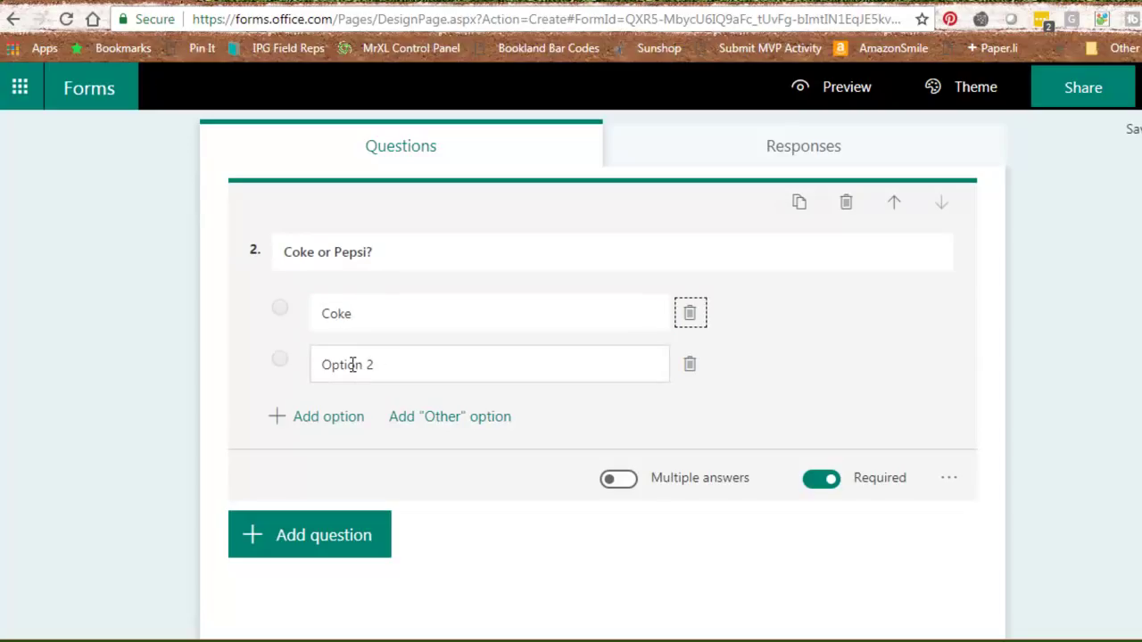
left_click(352, 365)
type("P")
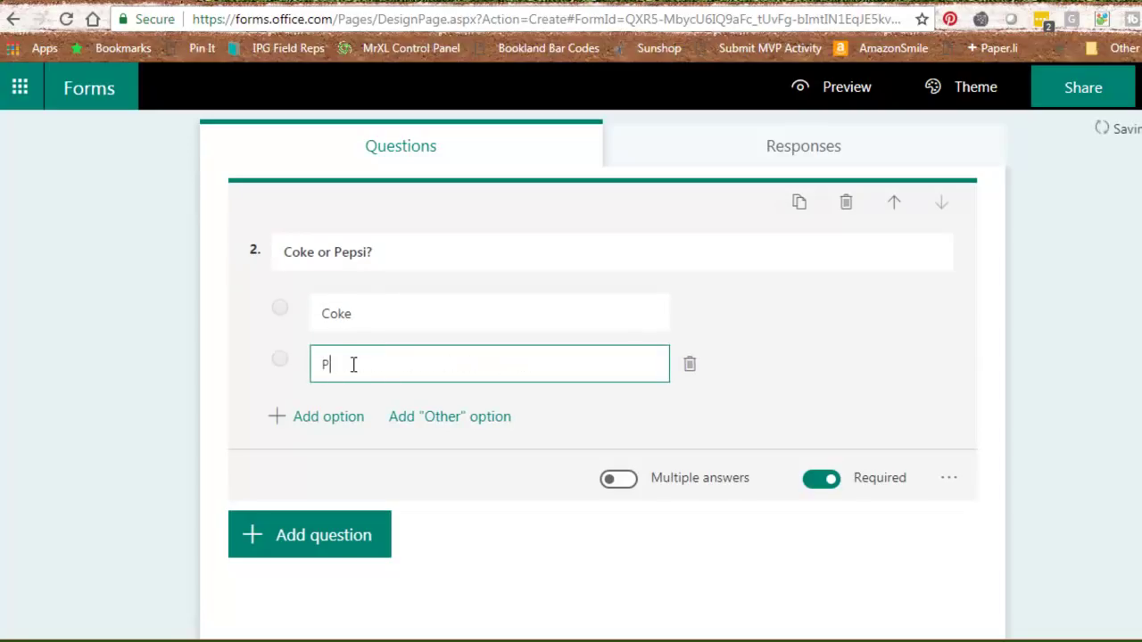
type("epsi")
left_click(435, 417)
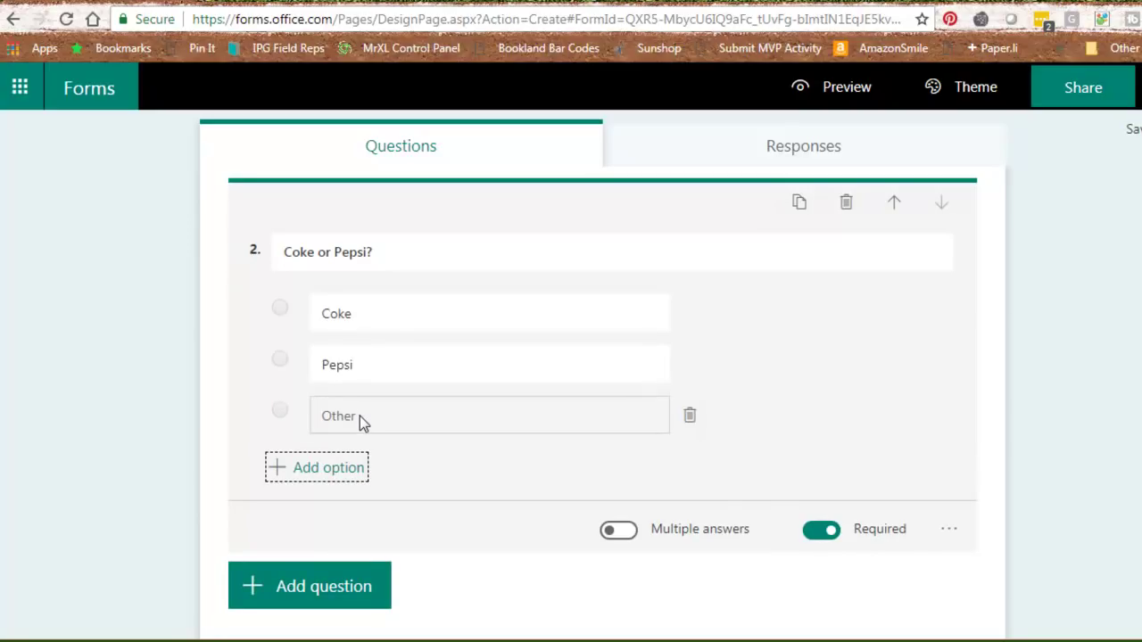
left_click(303, 596)
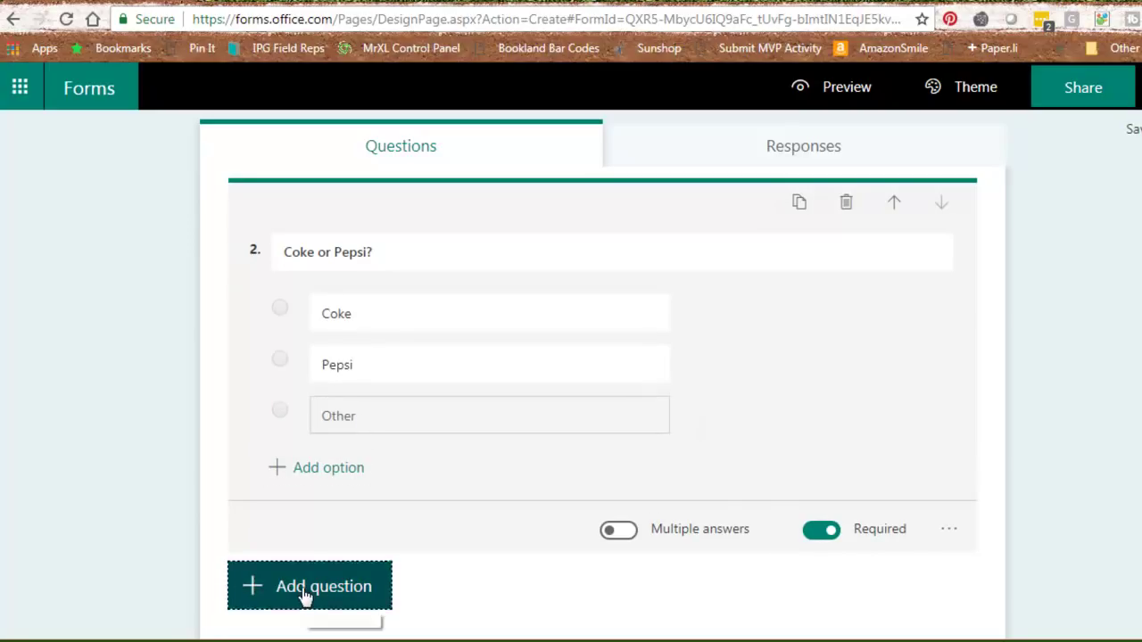
Add text question 3, 'Zip Code (or Postal Code if not in the US)'.
left_click(462, 589)
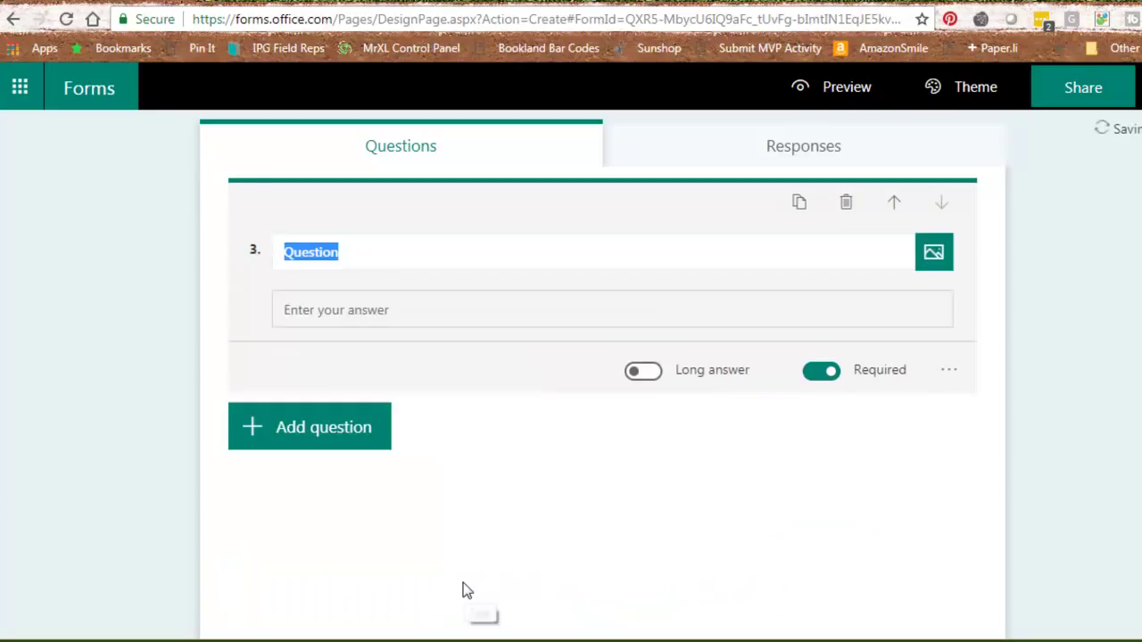
type("Z")
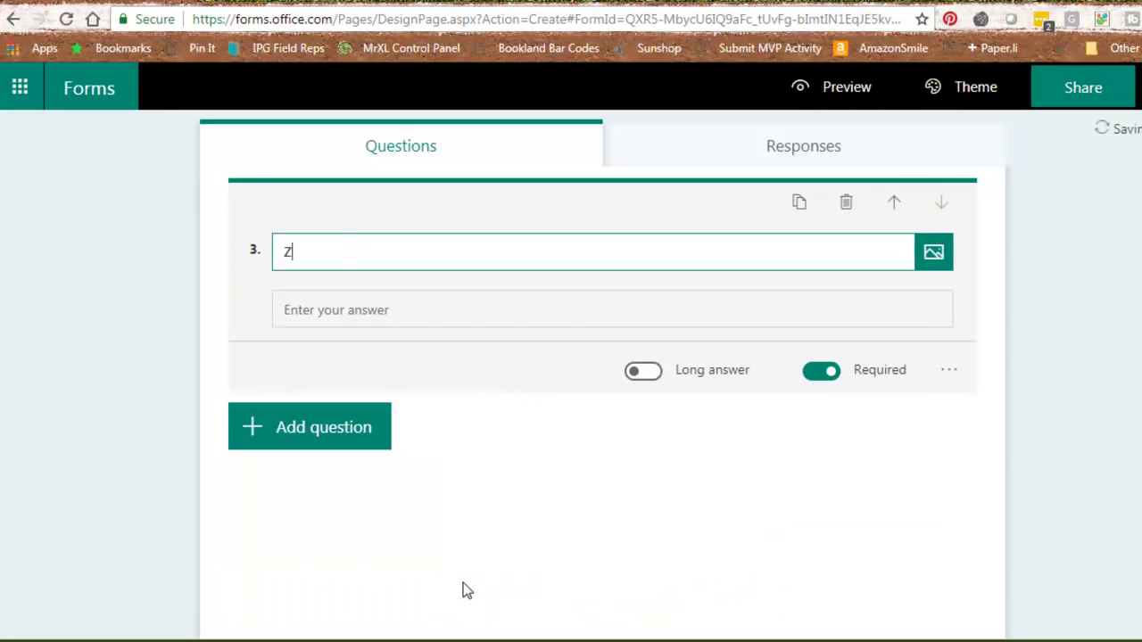
type("ip Code (opr")
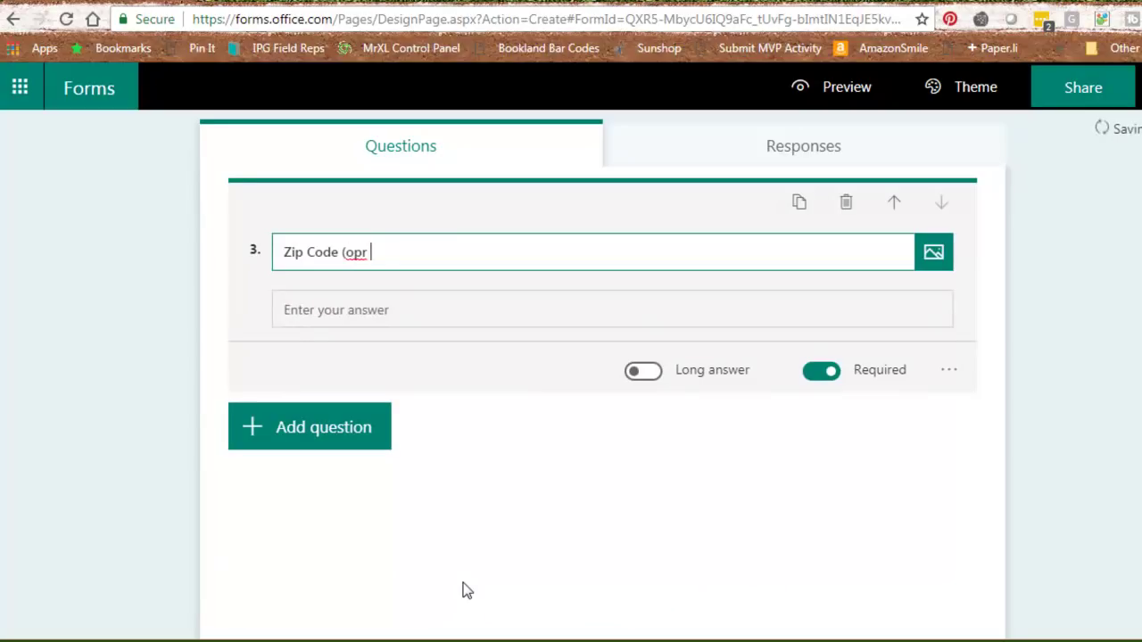
key("BackSpace")
key("BackSpace")
key("BackSpace")
type("r Posta")
type("l Code if not in the U")
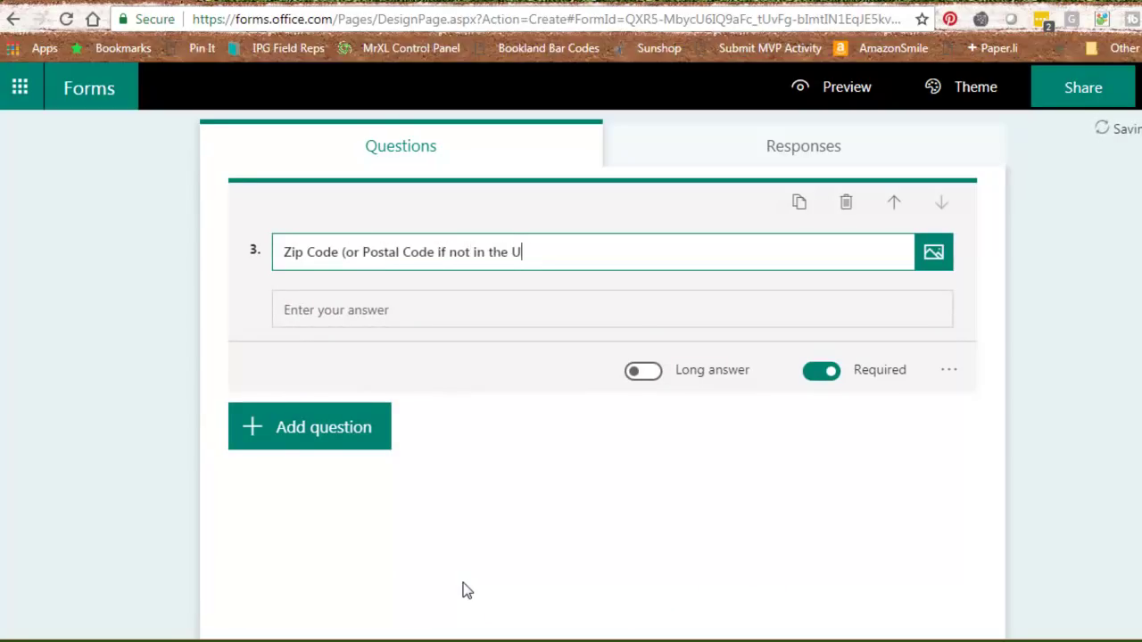
type("S)")
left_click(400, 146)
scroll(526, 397, "up", 5)
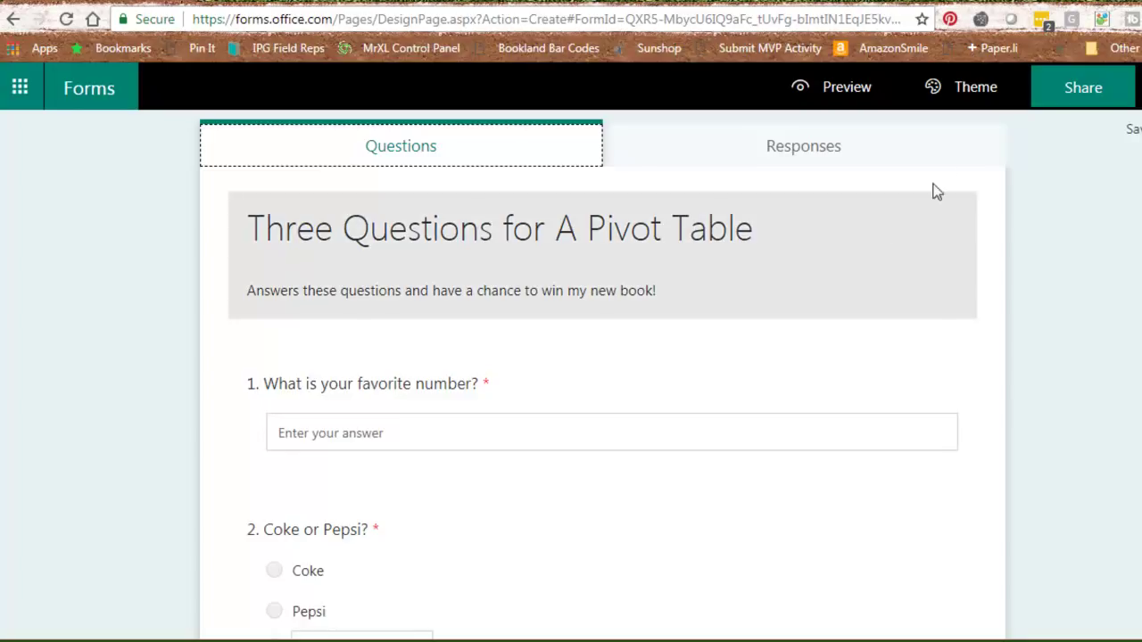
Copy the form's response link from the Share panel.
left_click(1075, 89)
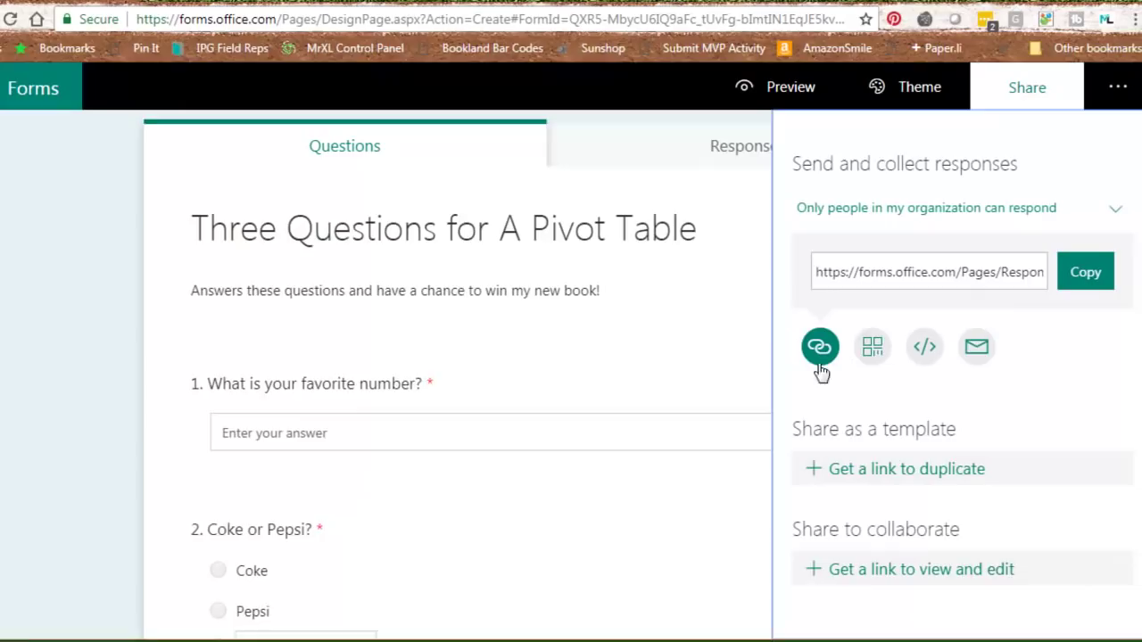
left_click_drag(807, 271, 1020, 265)
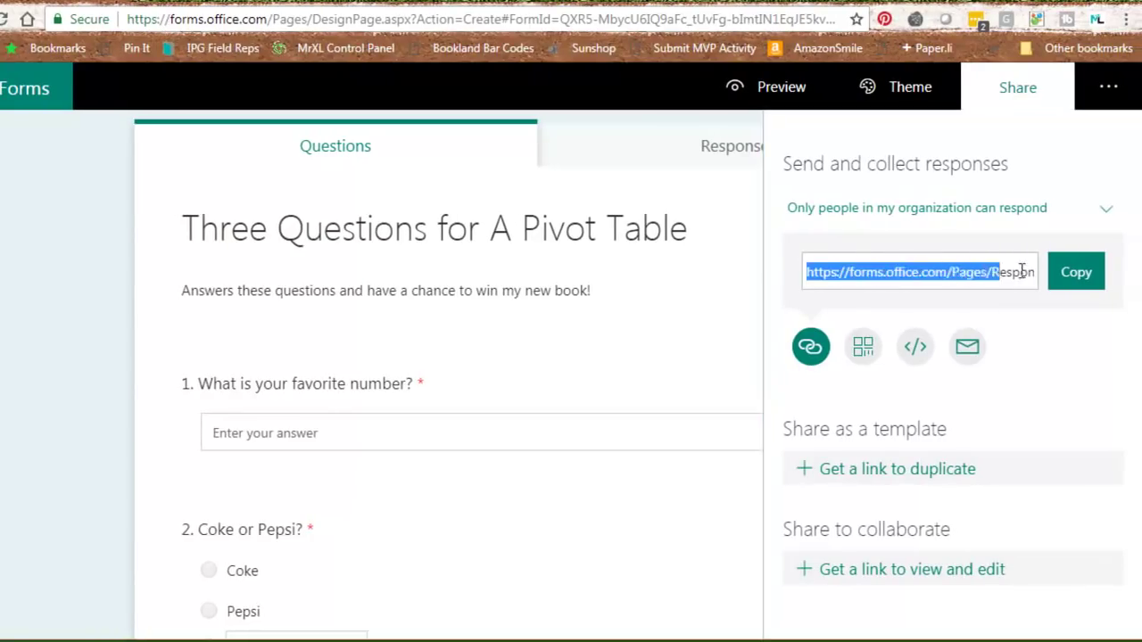
left_click(1082, 274)
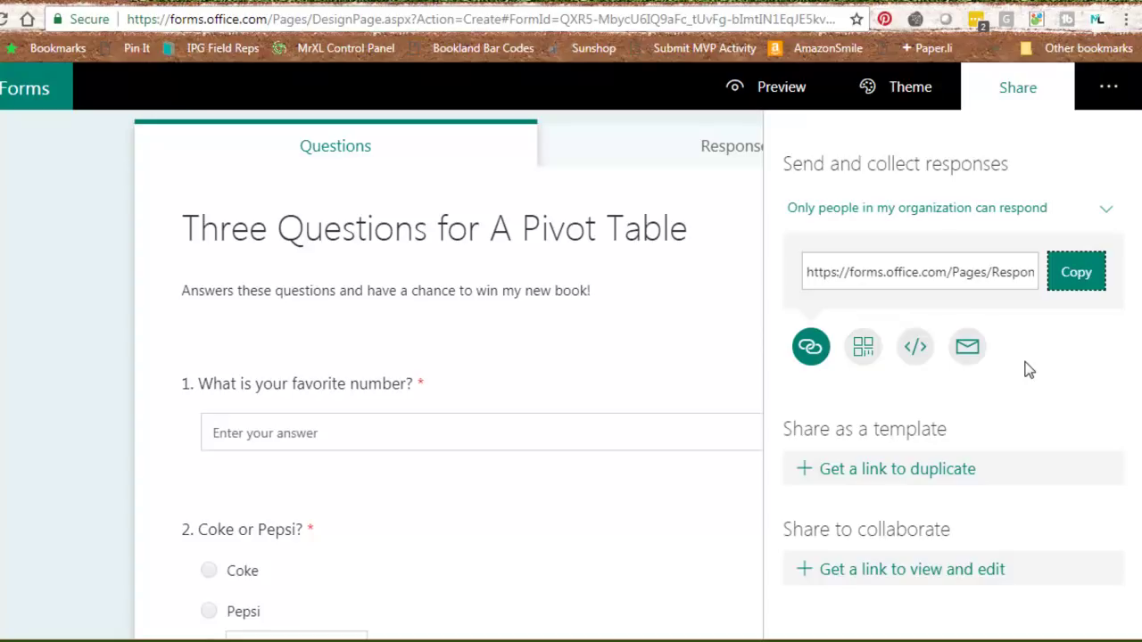
Download the form's QR code as a PNG image for the worksheet.
left_click(863, 347)
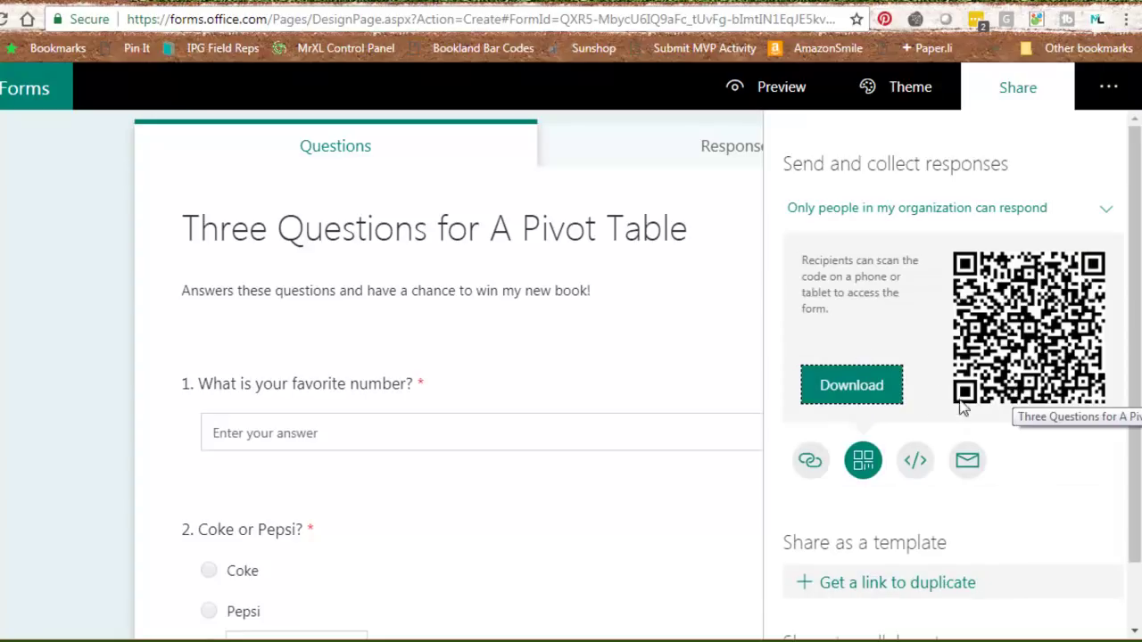
left_click(849, 386)
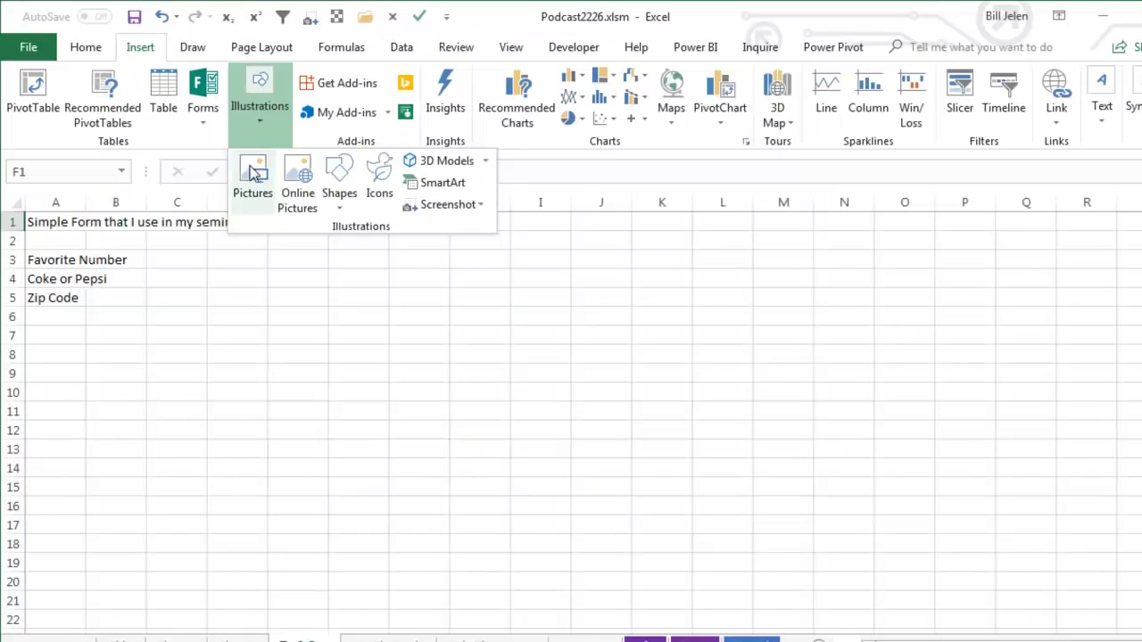
left_click(252, 179)
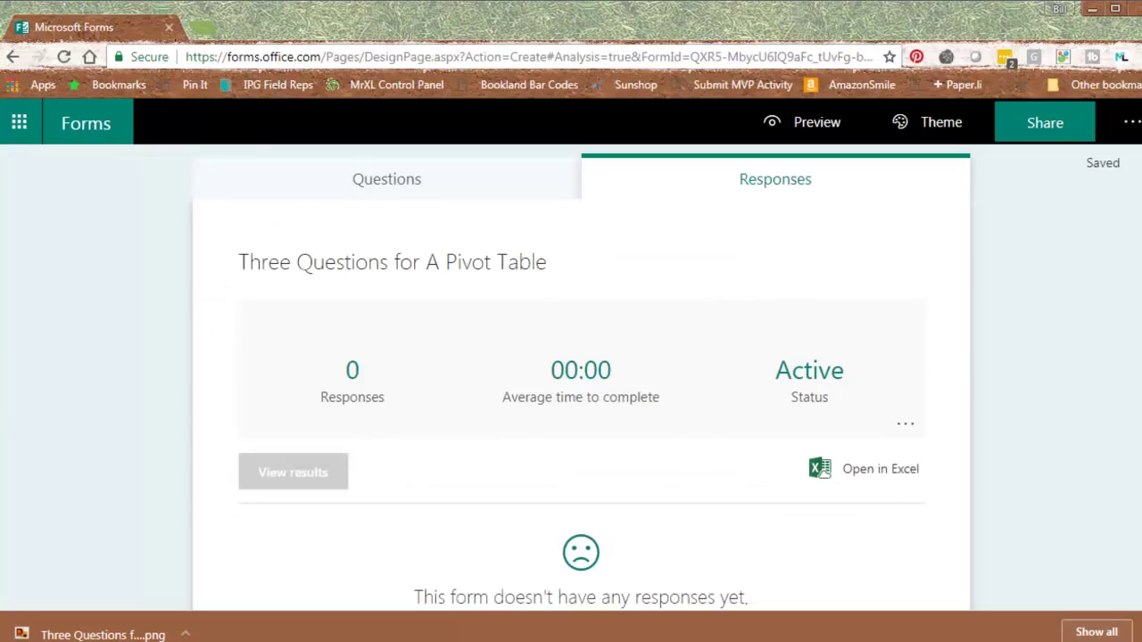
Open FormDemo's Responses summary and review its 38 responses and per-question answers.
left_click(84, 126)
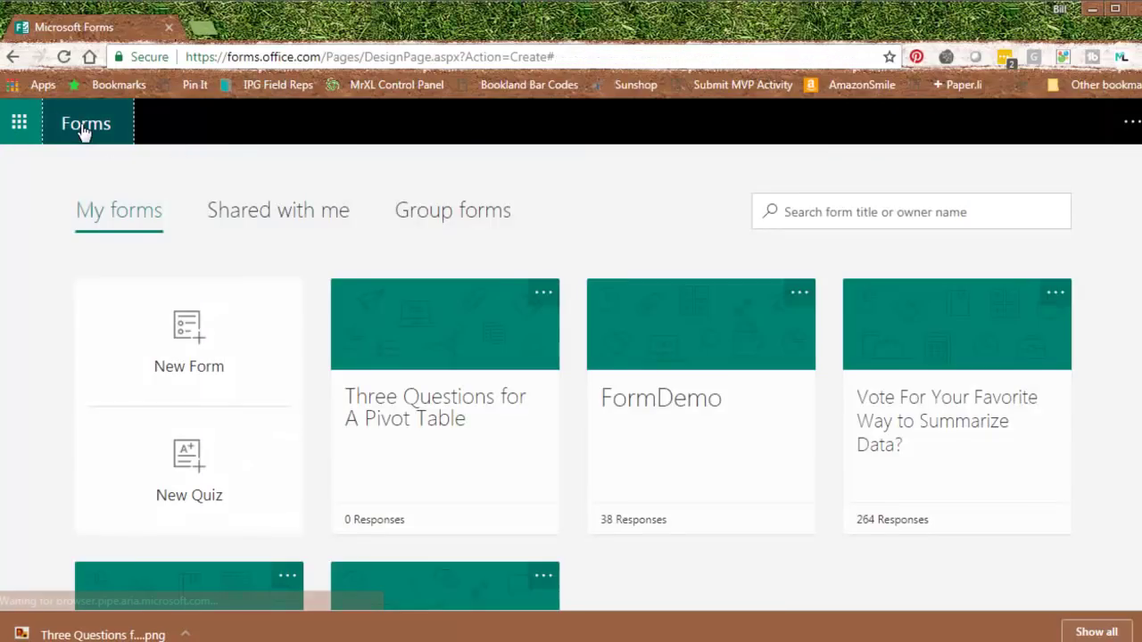
left_click(658, 430)
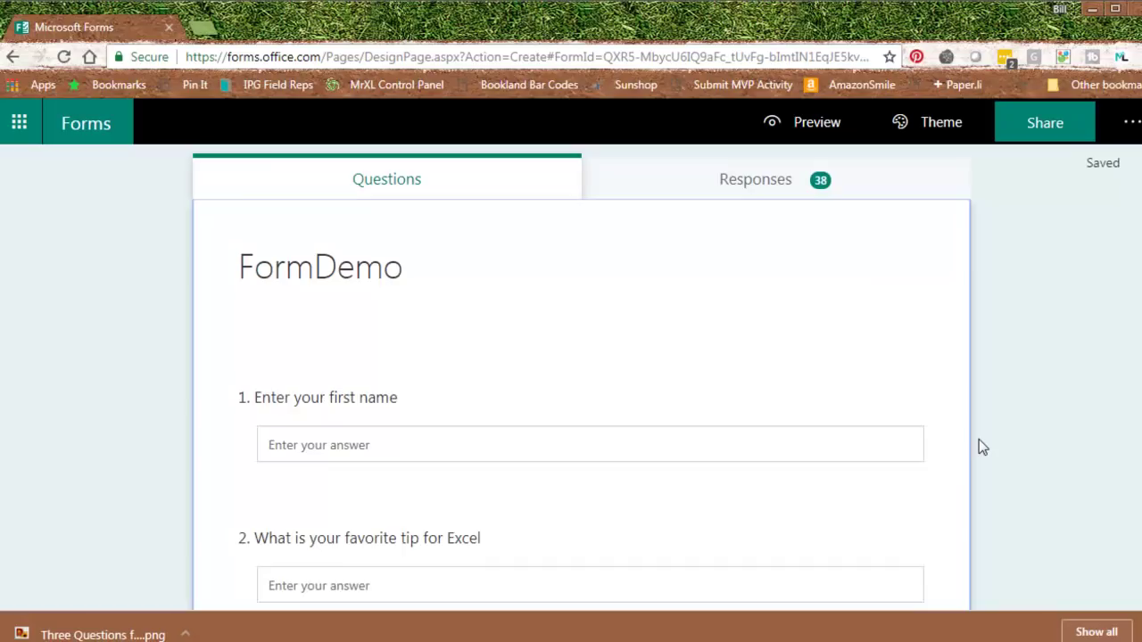
left_click(767, 183)
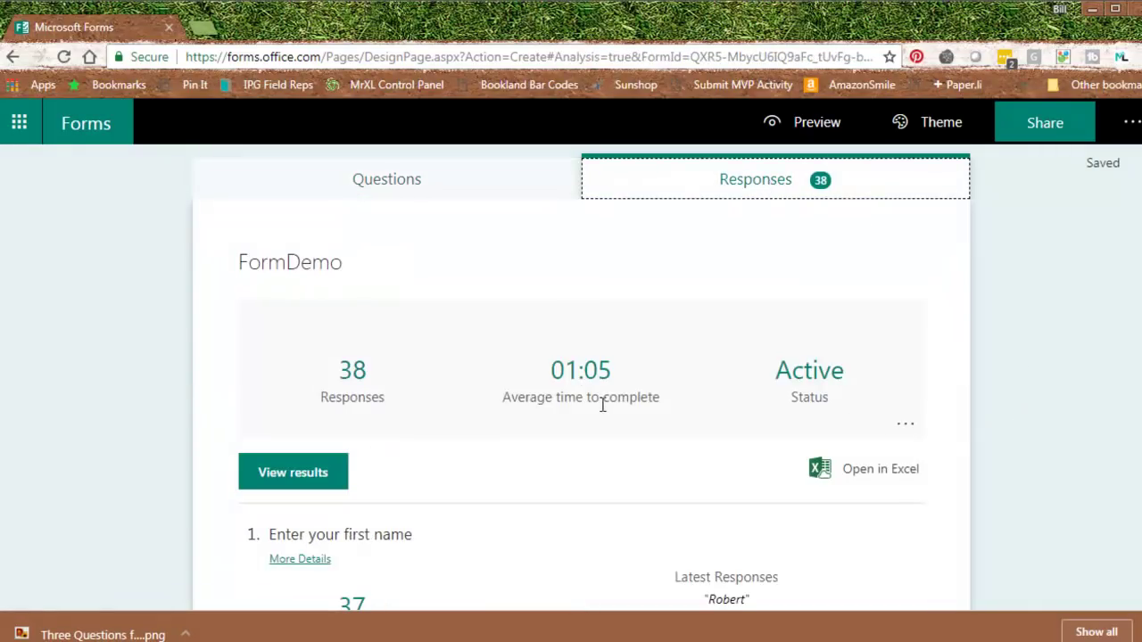
scroll(1013, 435, "down", 3)
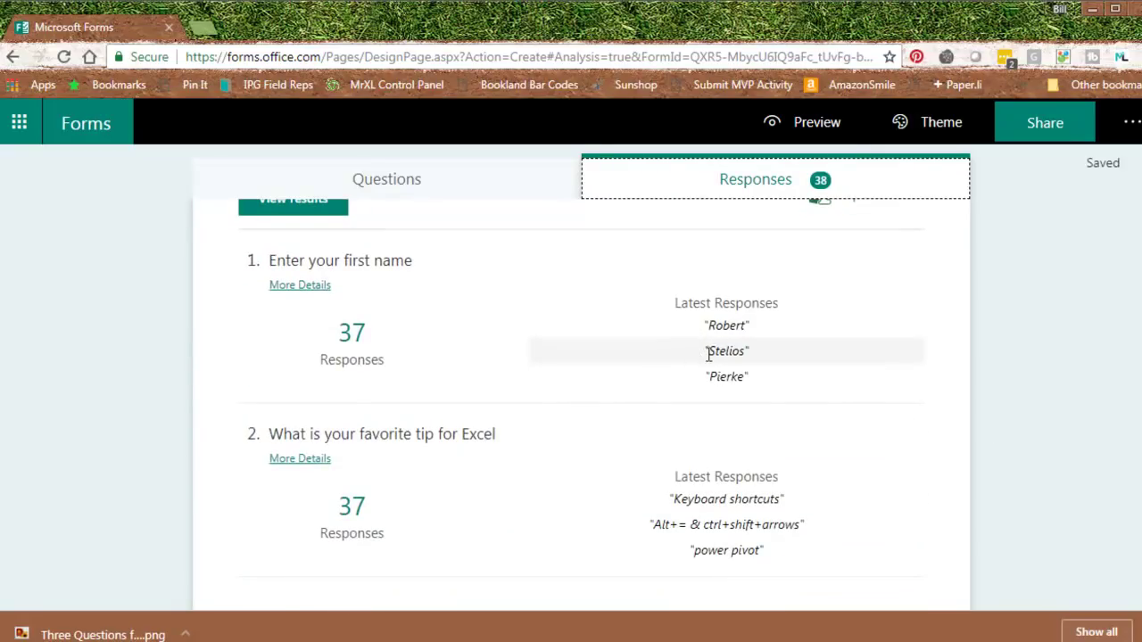
scroll(852, 467, "down", 1)
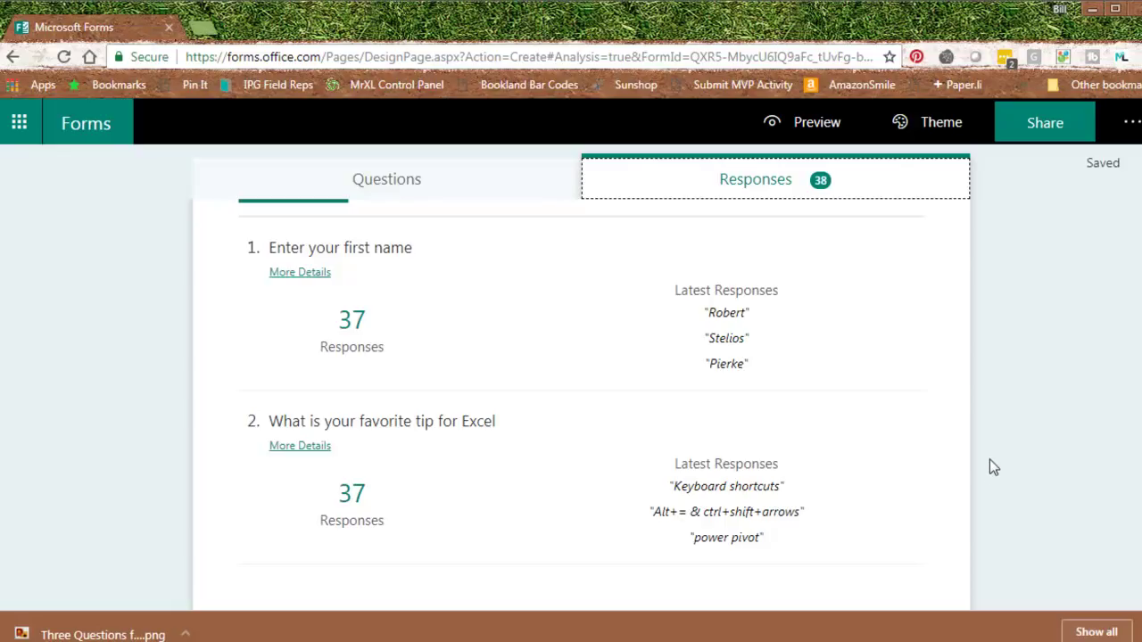
Open FormDemo's responses in Excel and step across the Email, Name and favorite-tip columns.
left_click(1092, 11)
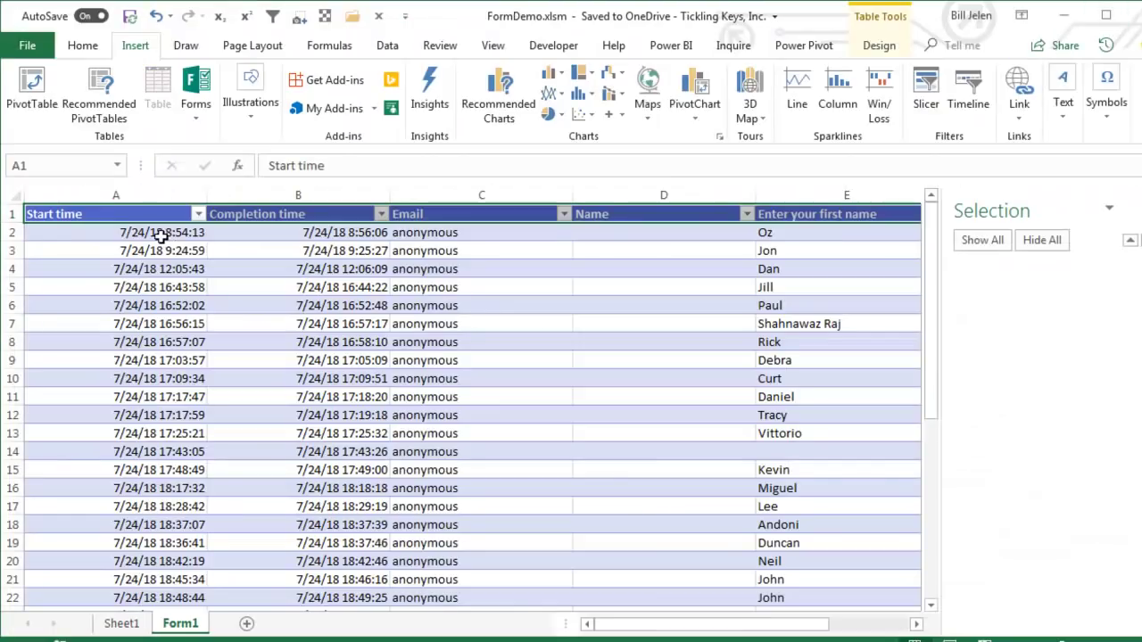
left_click(157, 232)
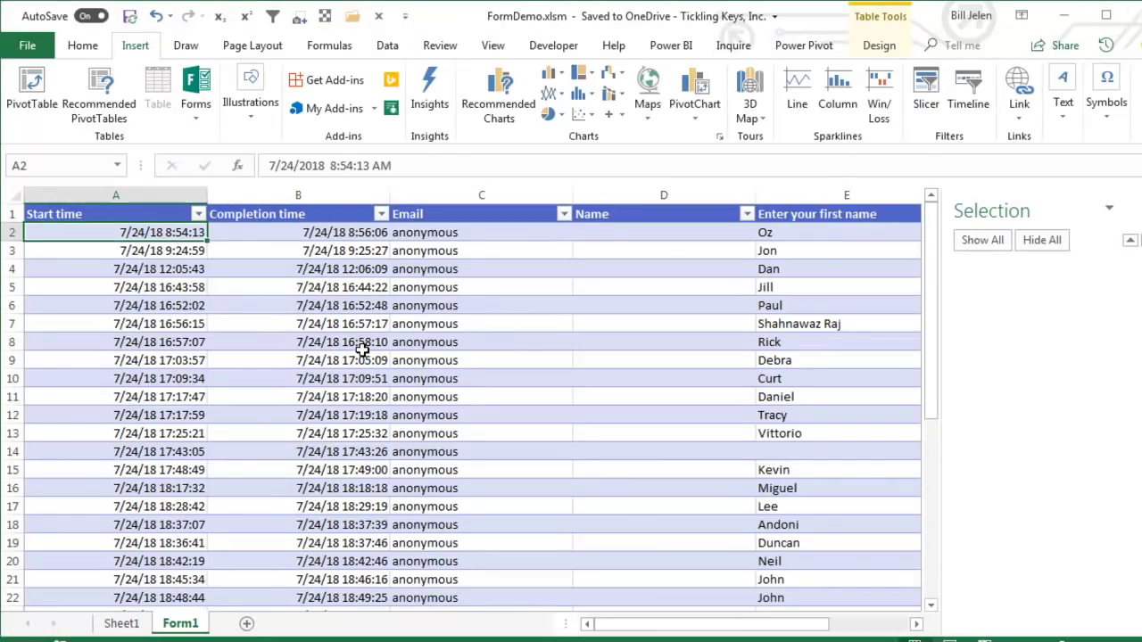
key("Right")
key("Right")
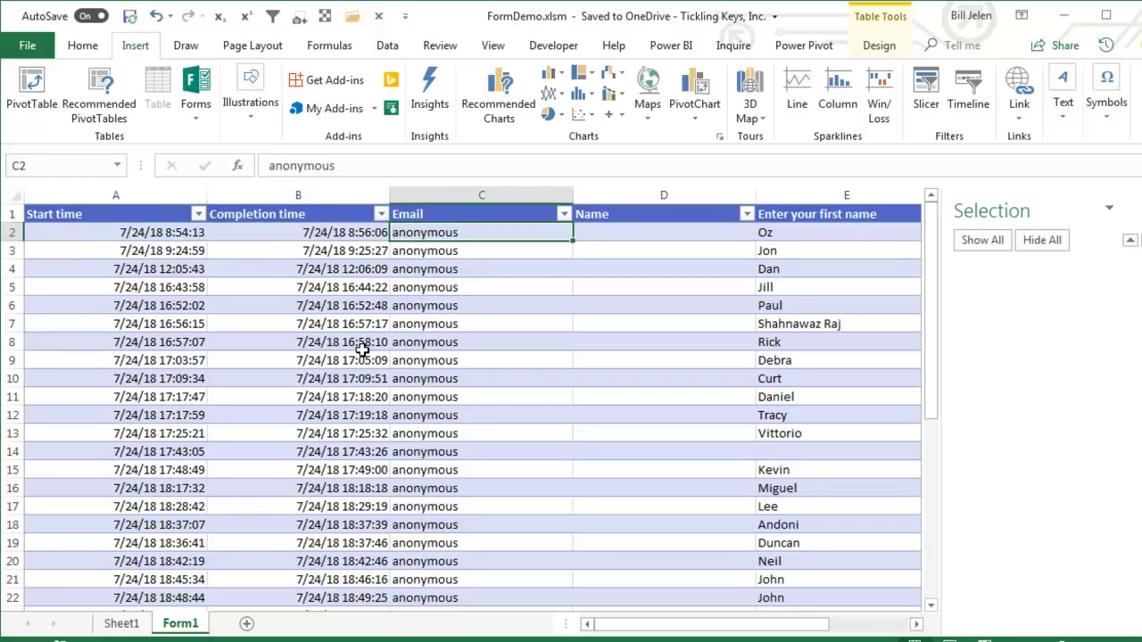
key("Right")
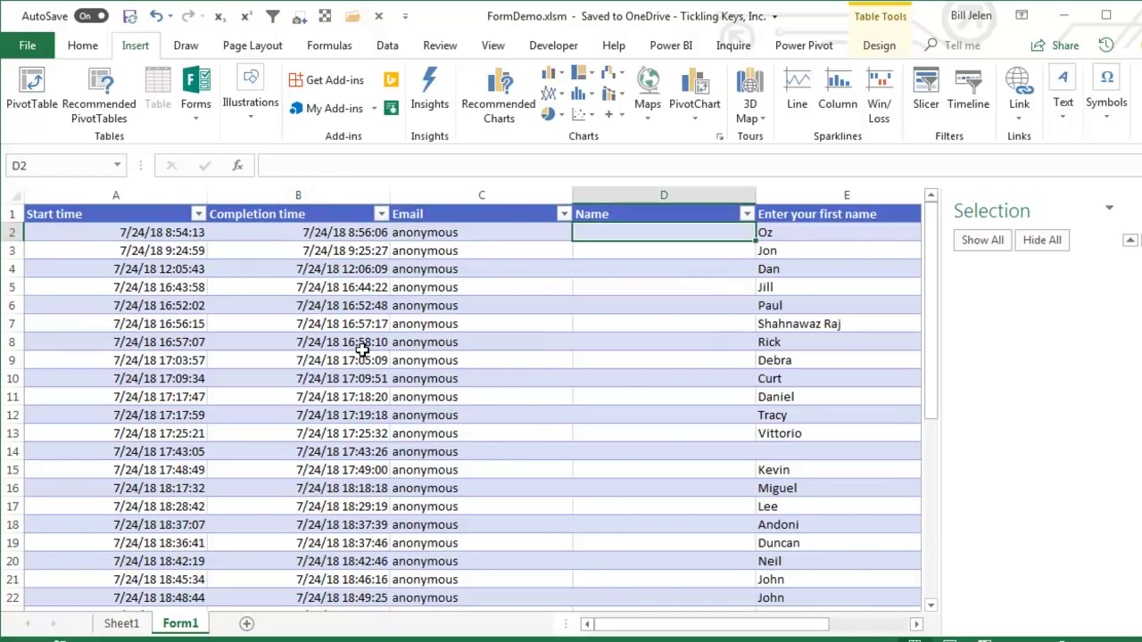
key("Right")
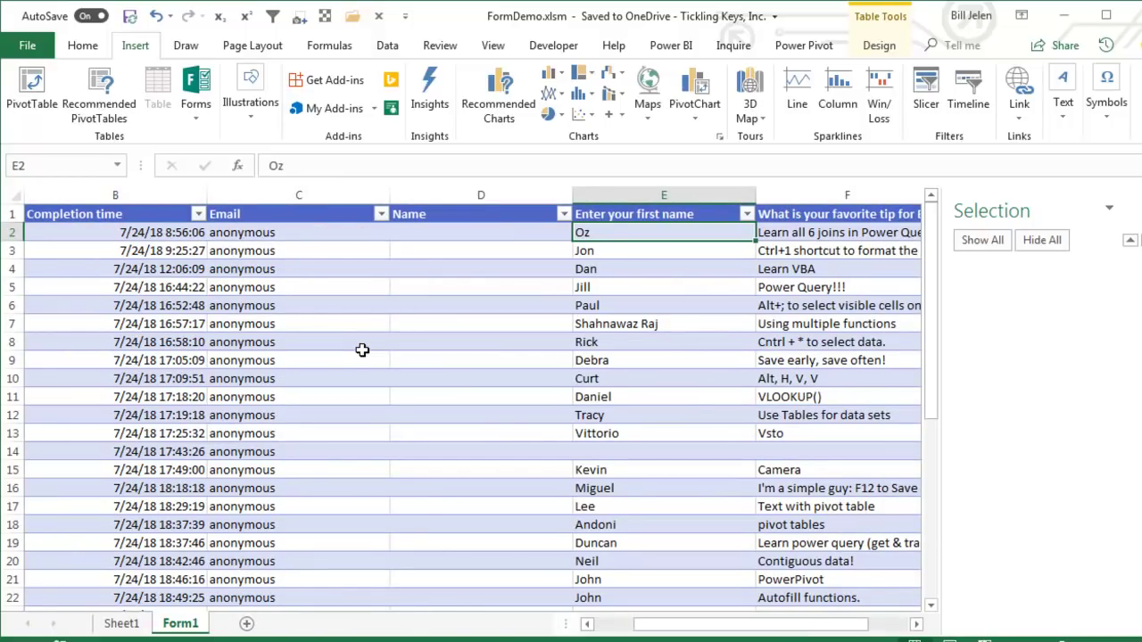
key("Right")
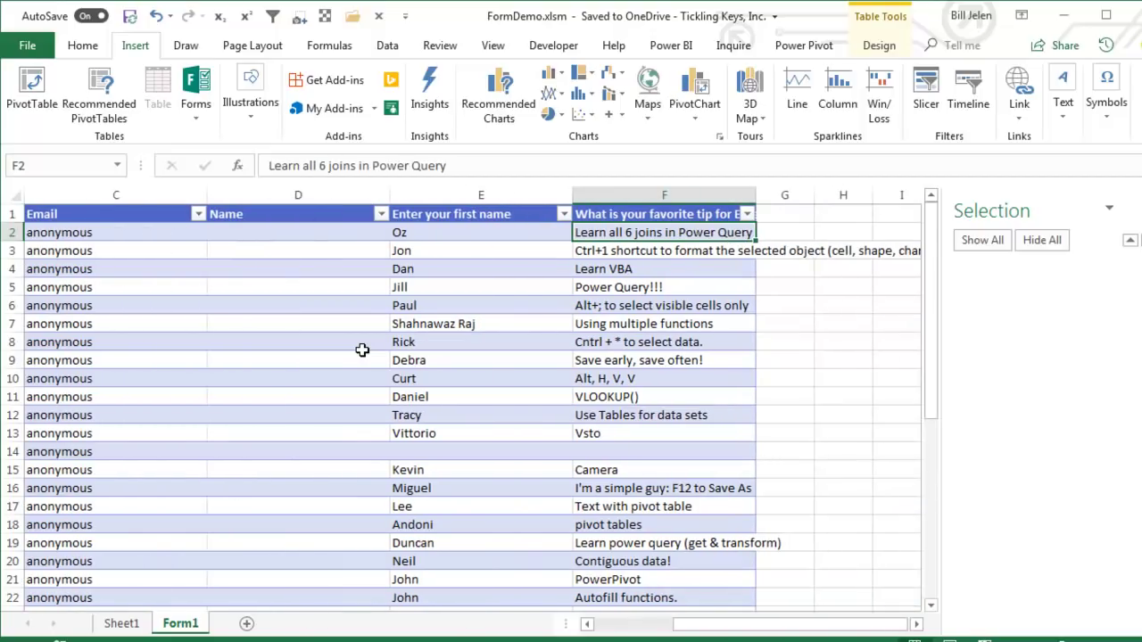
key("Down")
key("Down")
key("Down")
key("Down")
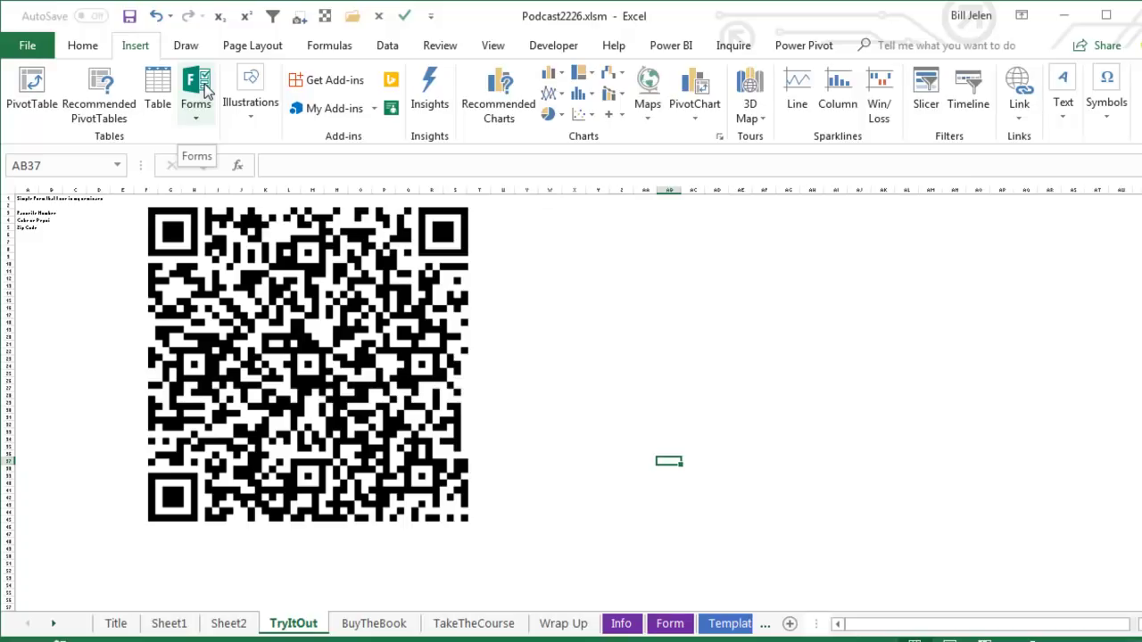
Move to the BuyTheBook sheet, then the TakeTheCourse sheet promoting the IMA Excel course.
key("ctrl+Page_Down")
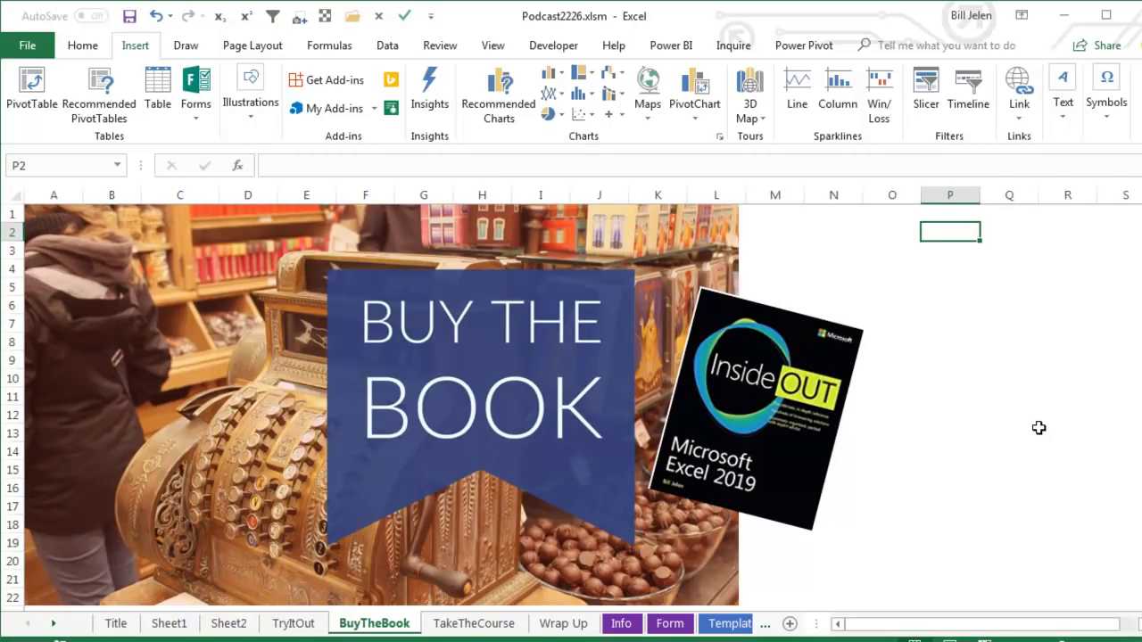
left_click(494, 623)
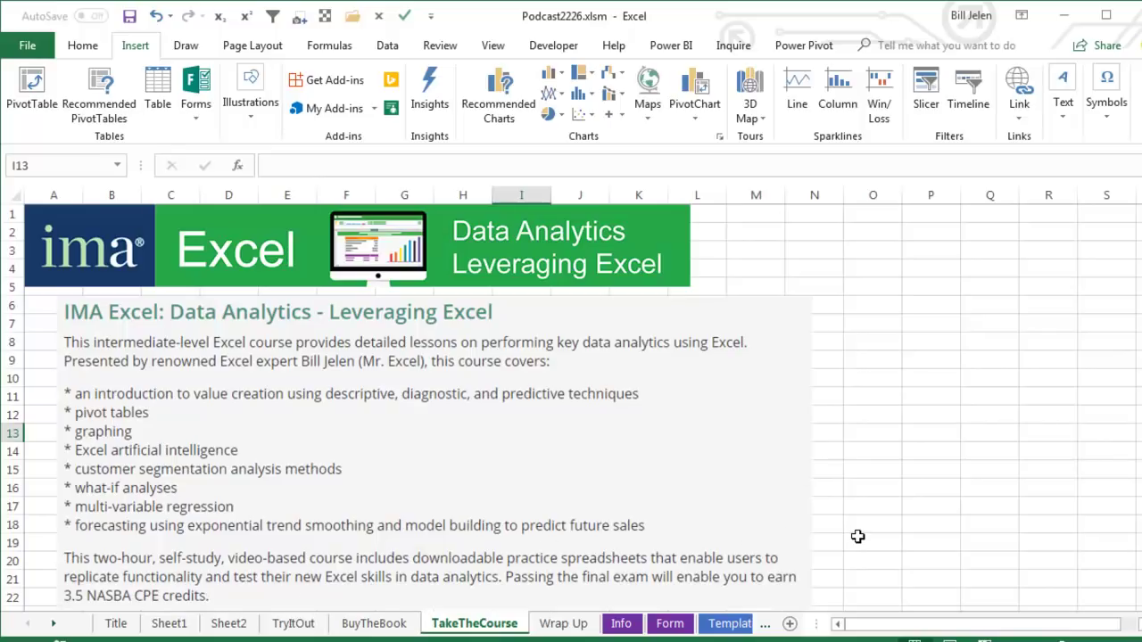
Show the Wrap Up sheet listing the three topics and select cell B6 below them.
left_click(563, 623)
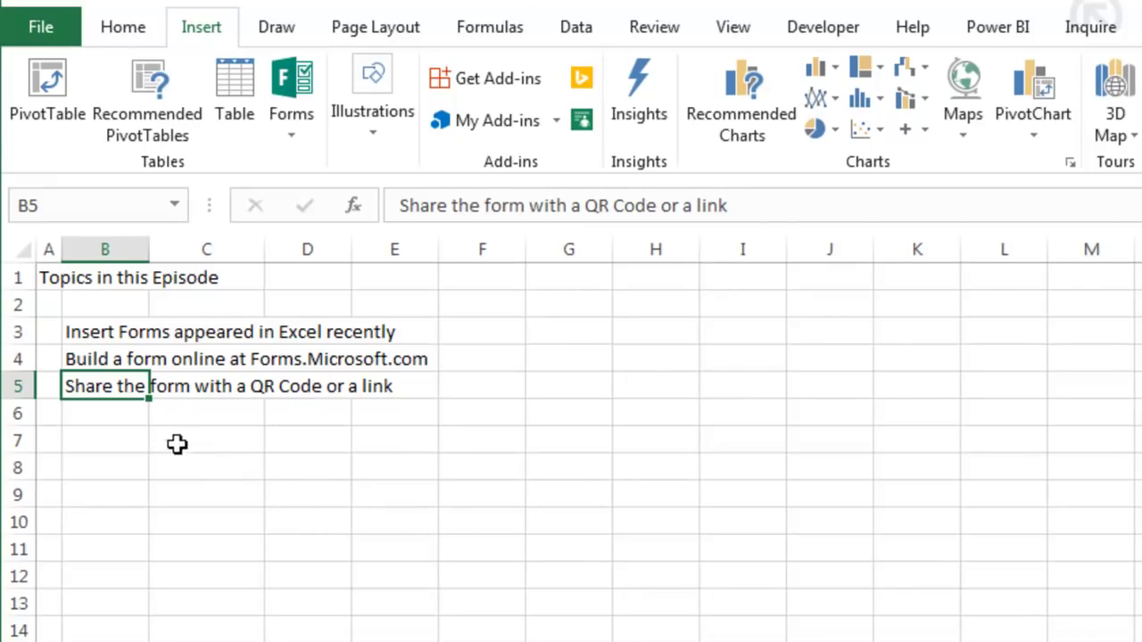
left_click(122, 416)
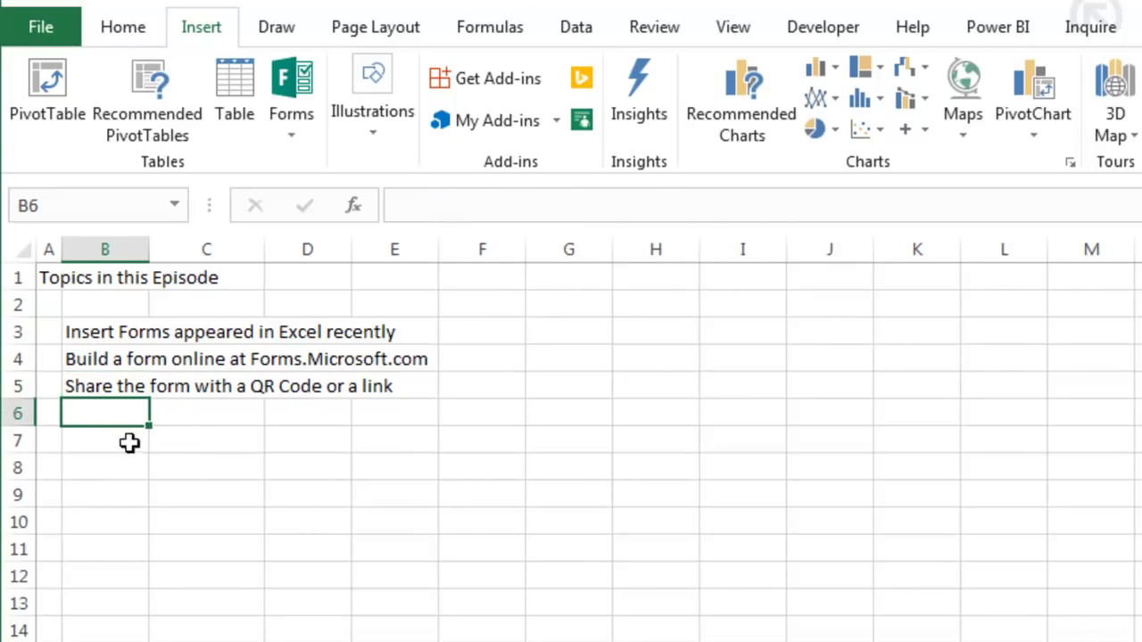